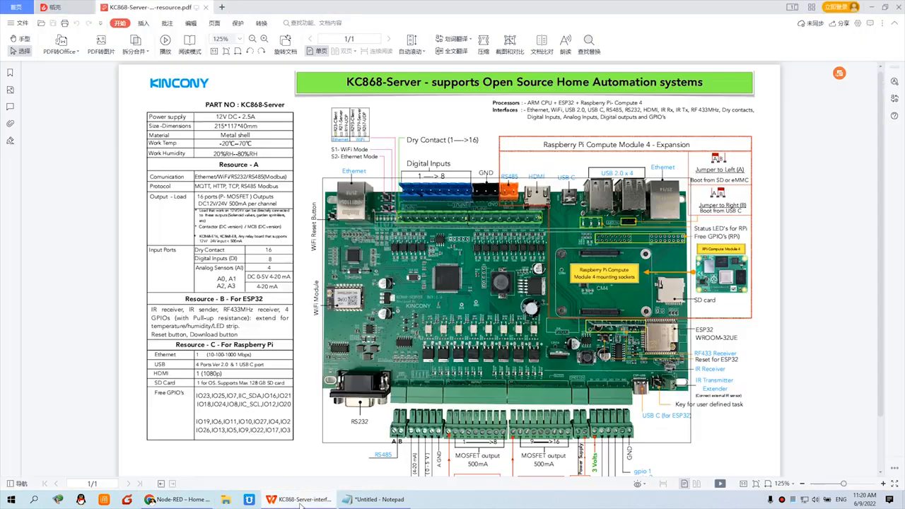
Step: Examine the RS485 ports of the Raspberry Pi section and the board's lower terminals in the KC868-Server resource diagram
click(298, 499)
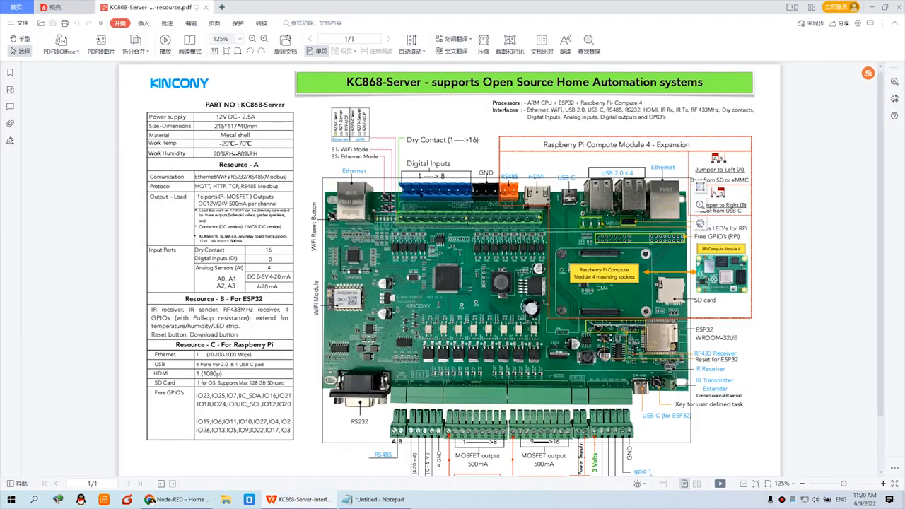
drag(347, 82, 427, 82)
scroll(495, 92, up, 2)
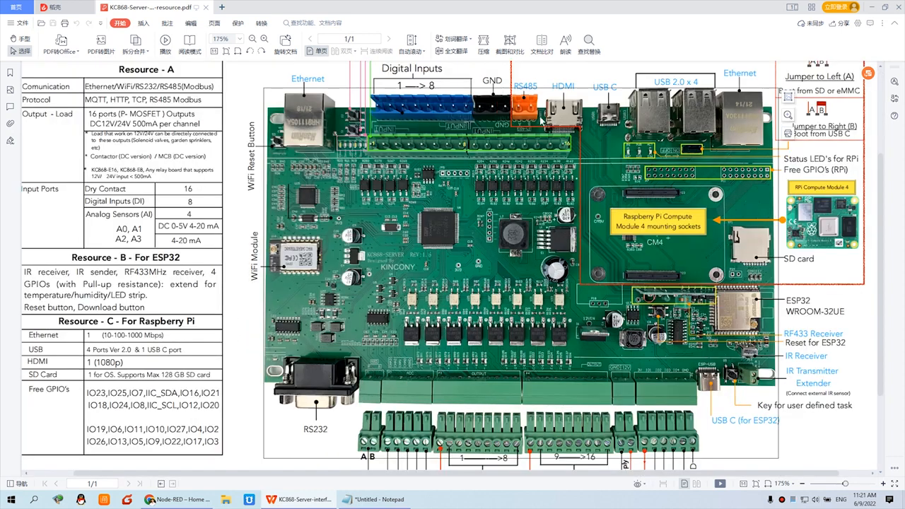
drag(514, 80, 541, 85)
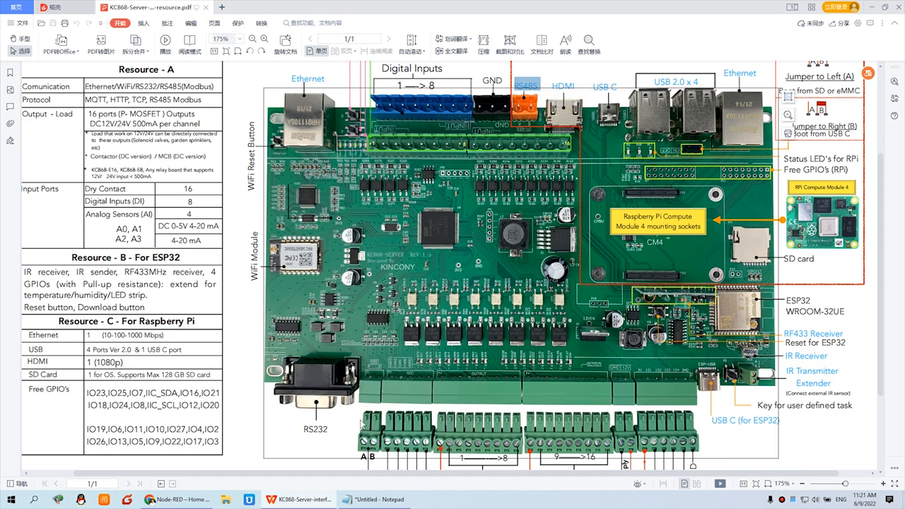
scroll(373, 428, down, 1)
drag(336, 447, 363, 448)
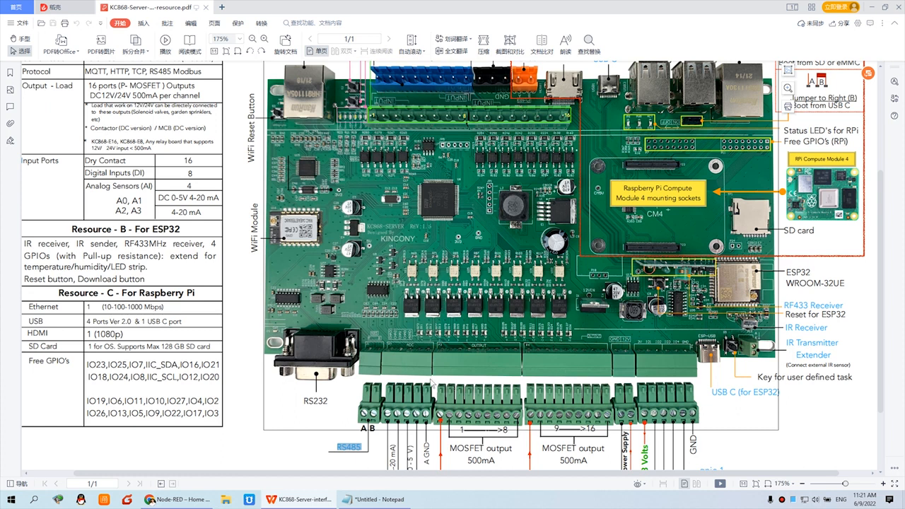
scroll(431, 382, up, 1)
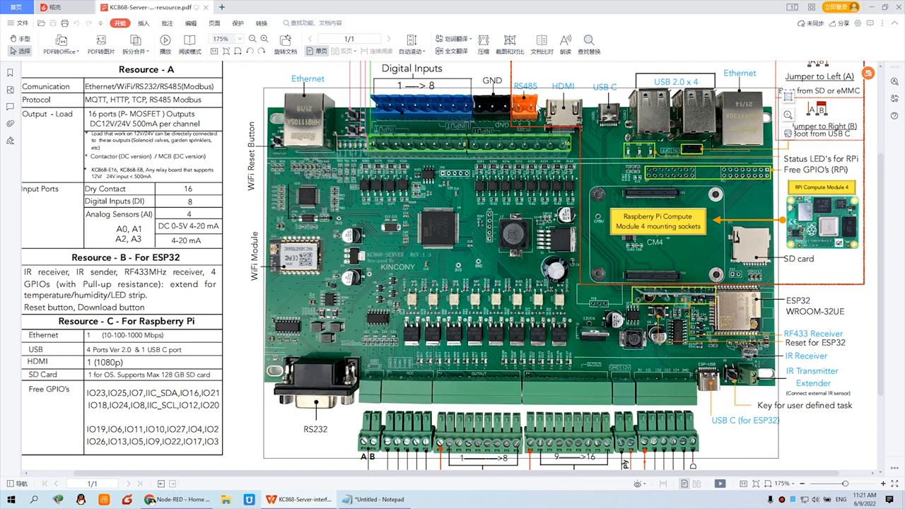
scroll(536, 111, up, 1)
scroll(517, 119, up, 1)
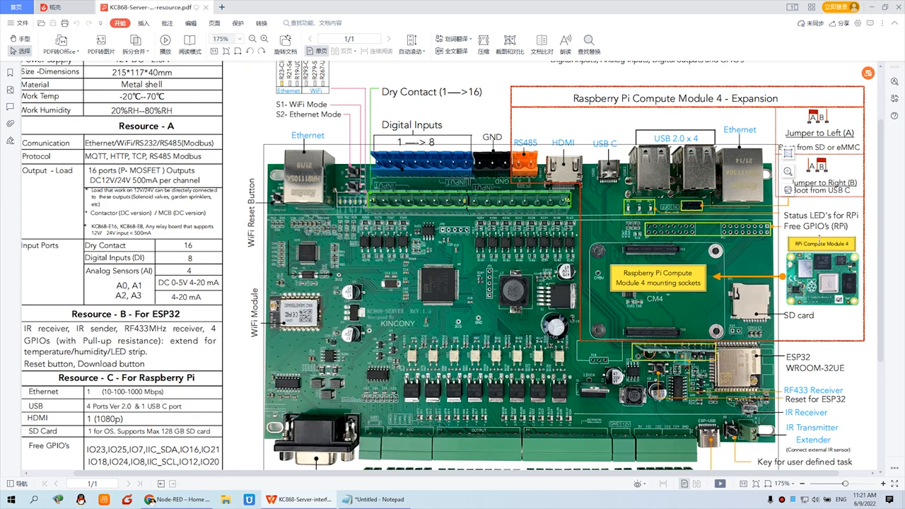
scroll(560, 182, down, 1)
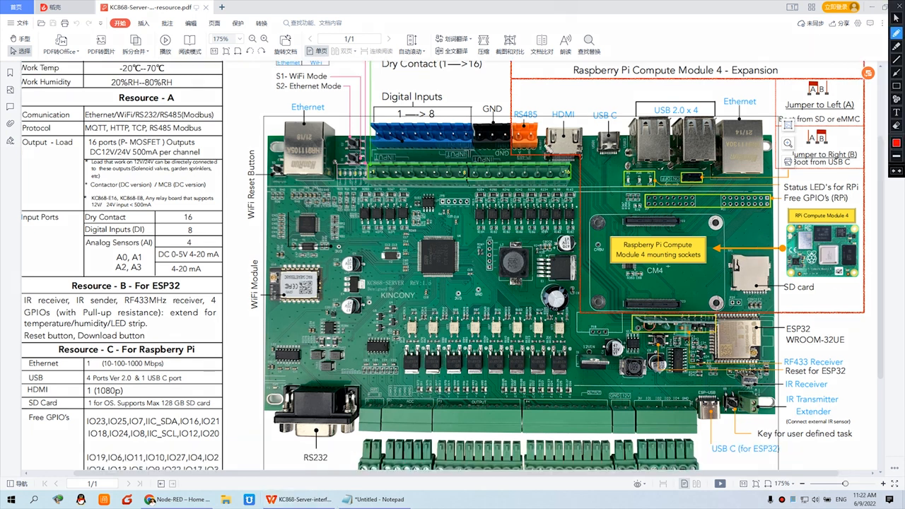
Step: Draw two red wires linking the upper and lower RS485 terminals around the board, and circle four device positions between them
mouse_move(522, 131)
mouse_down()
mouse_move(514, 100)
mouse_move(243, 110)
mouse_move(244, 412)
mouse_move(308, 450)
mouse_move(367, 411)
mouse_up()
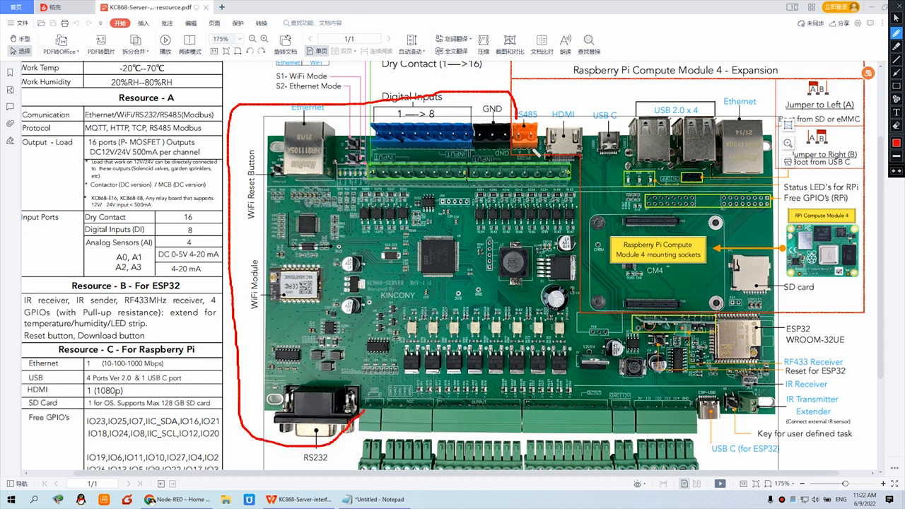
mouse_move(530, 126)
mouse_down()
mouse_move(529, 76)
mouse_move(198, 99)
mouse_move(175, 318)
mouse_move(212, 444)
mouse_move(324, 459)
mouse_move(374, 456)
mouse_move(377, 408)
mouse_up()
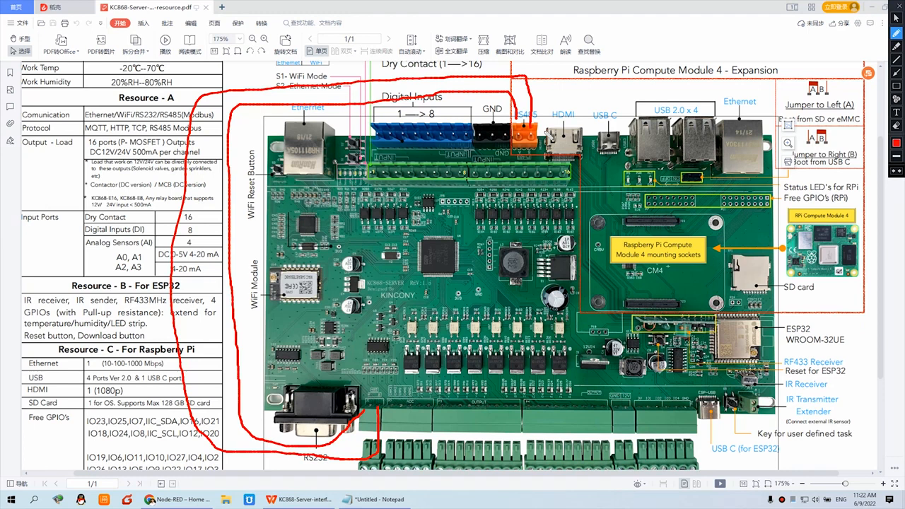
mouse_move(285, 213)
mouse_down()
mouse_move(294, 248)
mouse_move(352, 219)
mouse_move(305, 249)
mouse_up()
mouse_move(311, 285)
mouse_down()
mouse_move(303, 310)
mouse_move(341, 283)
mouse_move(301, 299)
mouse_up()
mouse_move(335, 335)
mouse_down()
mouse_move(326, 340)
mouse_move(345, 357)
mouse_move(294, 325)
mouse_up()
mouse_move(329, 369)
mouse_down()
mouse_move(390, 388)
mouse_move(341, 376)
mouse_up()
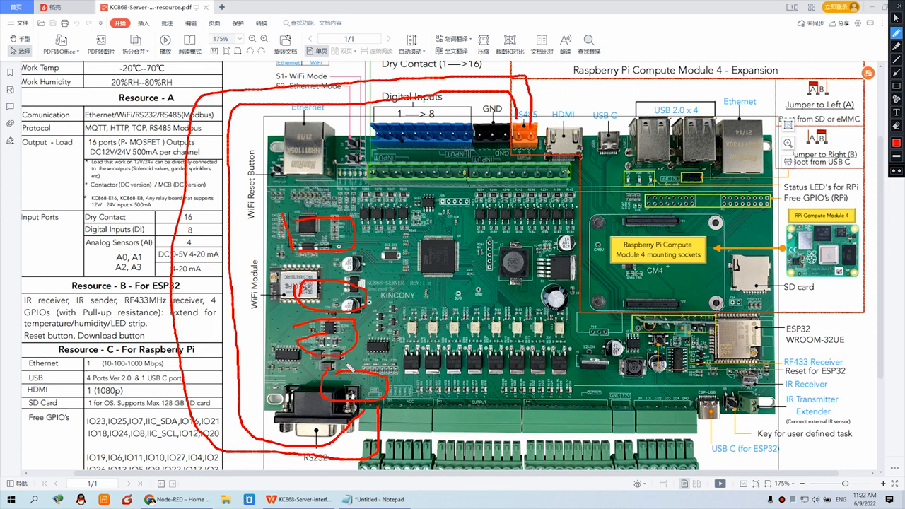
Step: Draw red branch lines connecting each of the four circled devices to both RS485 wires
drag(287, 226, 228, 225)
drag(295, 248, 178, 250)
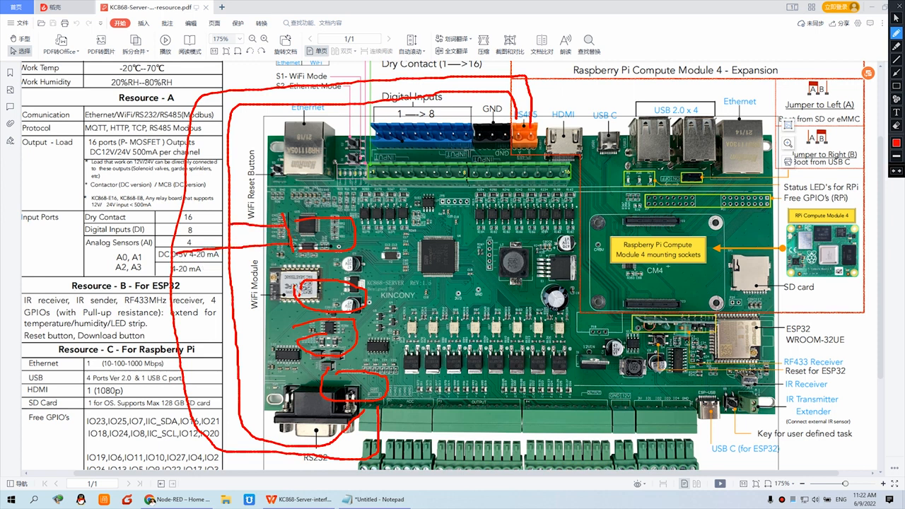
drag(264, 290, 238, 290)
drag(296, 303, 181, 313)
drag(306, 330, 237, 332)
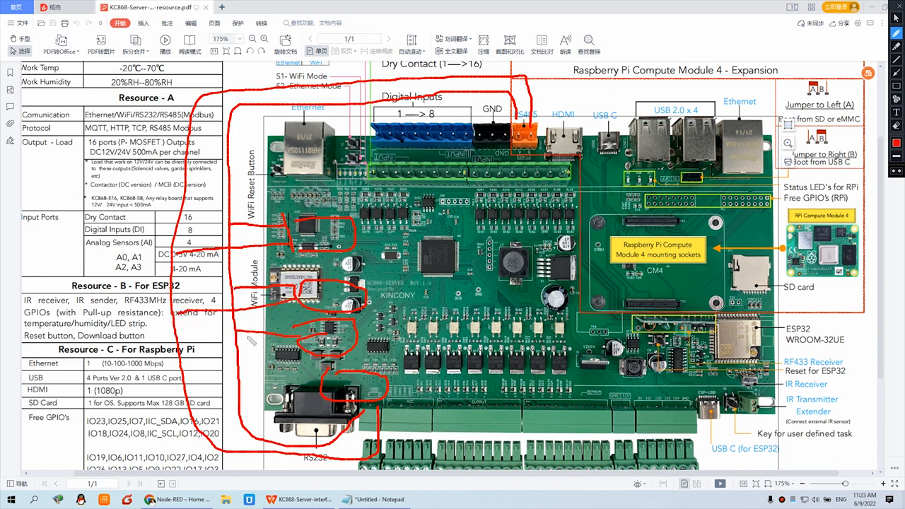
drag(302, 351, 185, 365)
drag(320, 382, 243, 383)
mouse_move(323, 397)
mouse_down()
mouse_move(213, 415)
mouse_move(198, 432)
mouse_up()
Step: Place sequential number markers beside the four circled devices, then exit the annotation mode
click(897, 98)
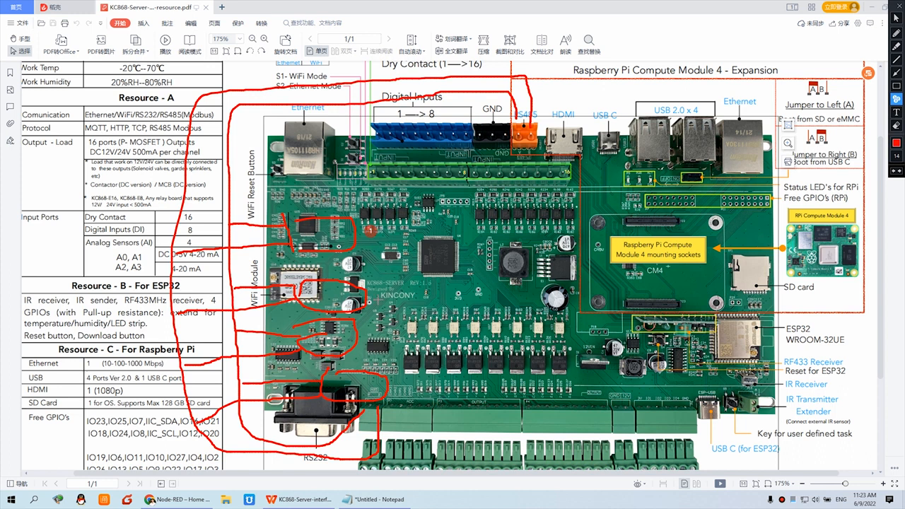
click(376, 293)
click(365, 328)
click(392, 371)
click(900, 9)
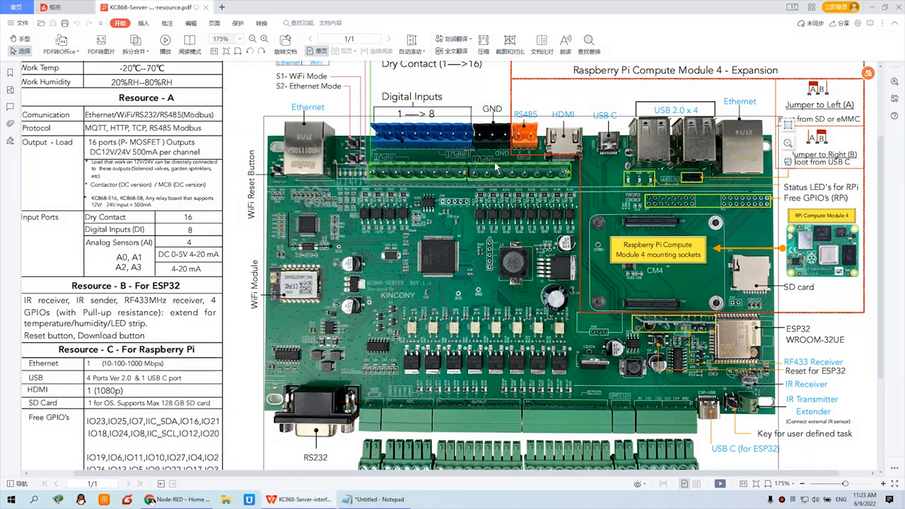
Step: Switch to Chrome and read the forum thread on enabling the Raspberry Pi CM4 serial port, highlighting the /boot/config.txt path
scroll(525, 207, down, 1)
scroll(525, 207, up, 2)
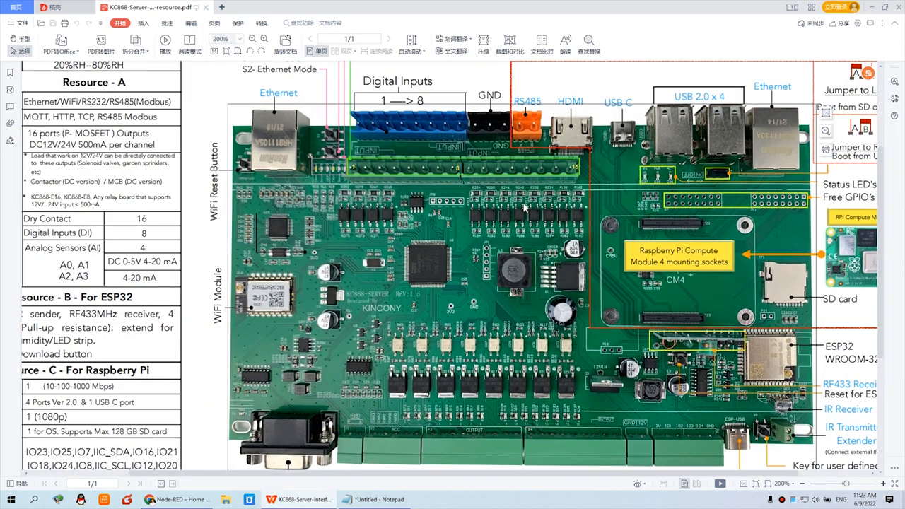
click(179, 500)
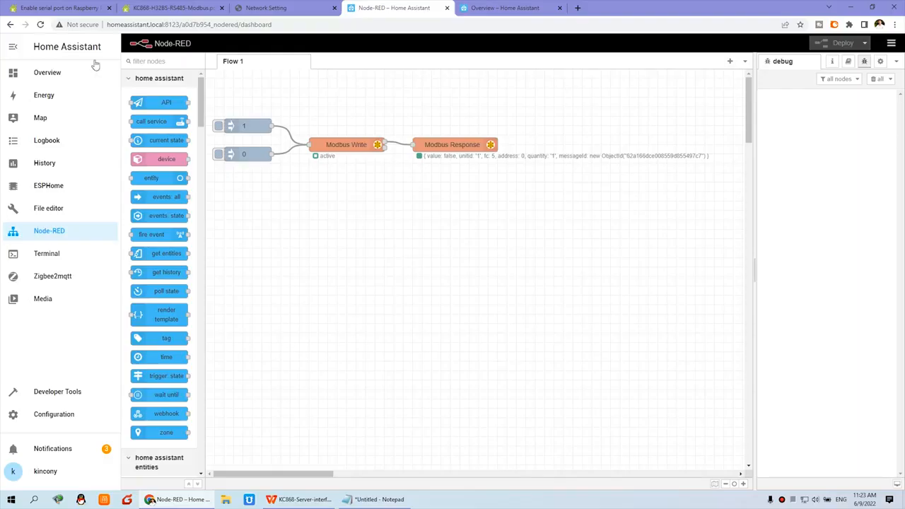
click(51, 10)
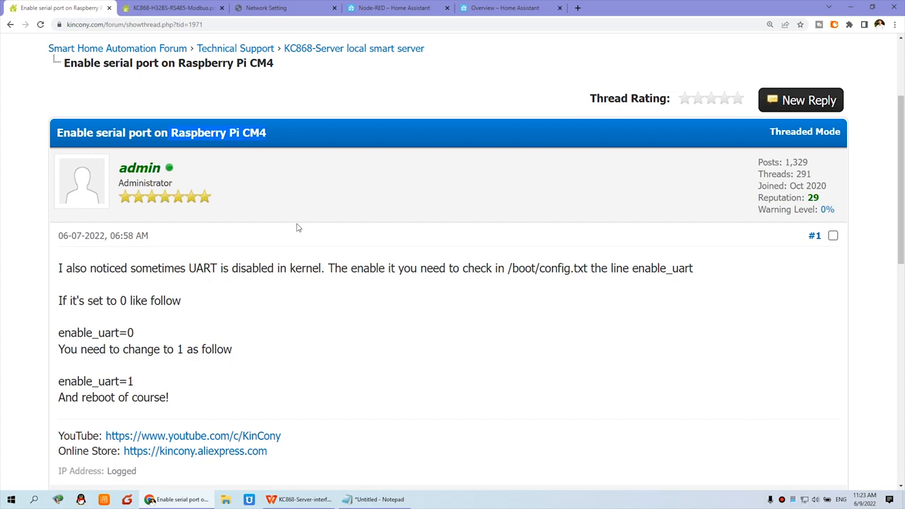
scroll(217, 297, down, 1)
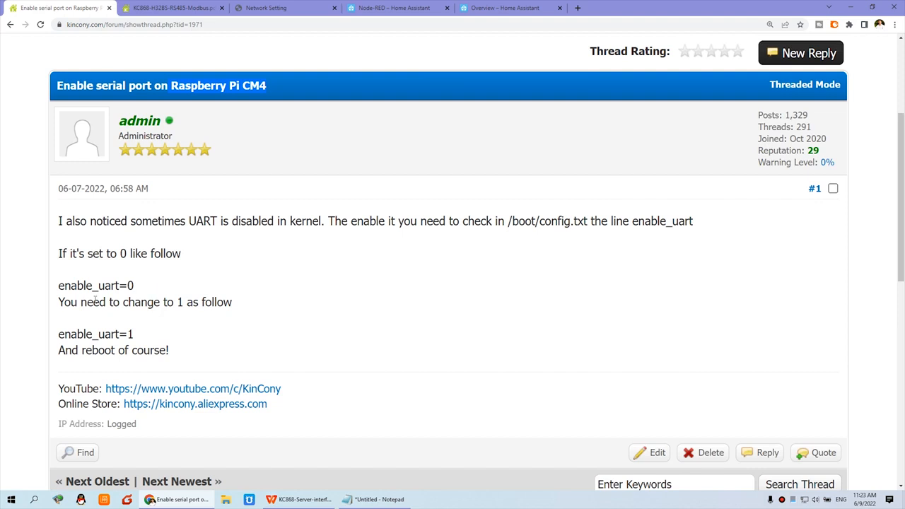
drag(104, 287, 121, 283)
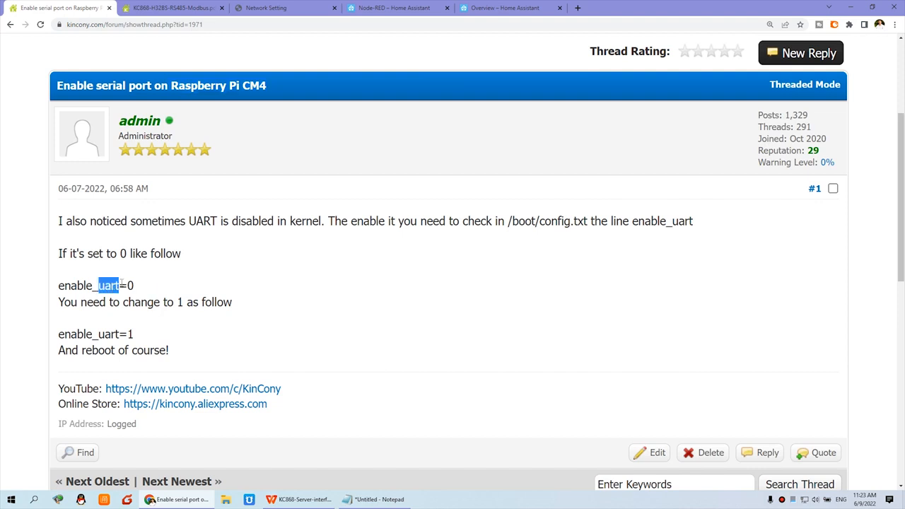
click(159, 286)
drag(508, 222, 589, 225)
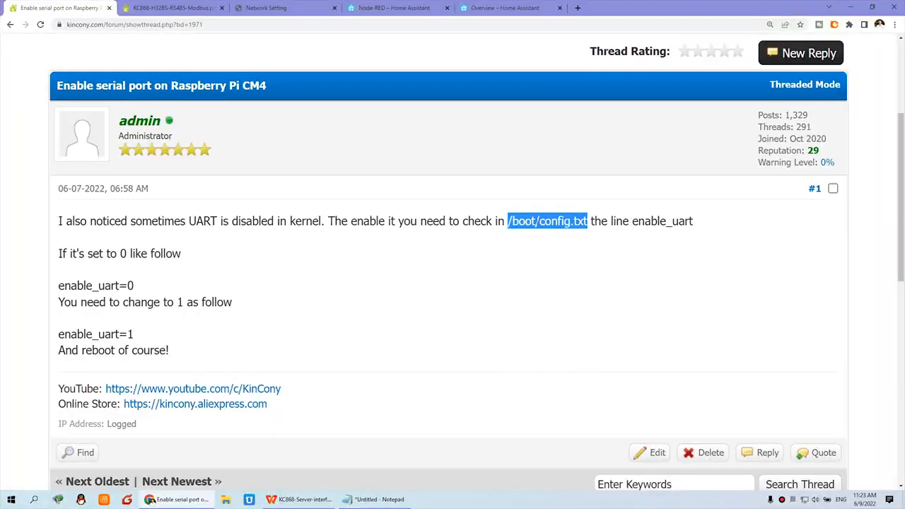
Step: Compare the enable_uart=0 and enable_uart=1 lines in the forum post by highlighting them and the UART note
click(529, 224)
drag(509, 222, 588, 222)
drag(99, 285, 117, 287)
drag(135, 334, 58, 338)
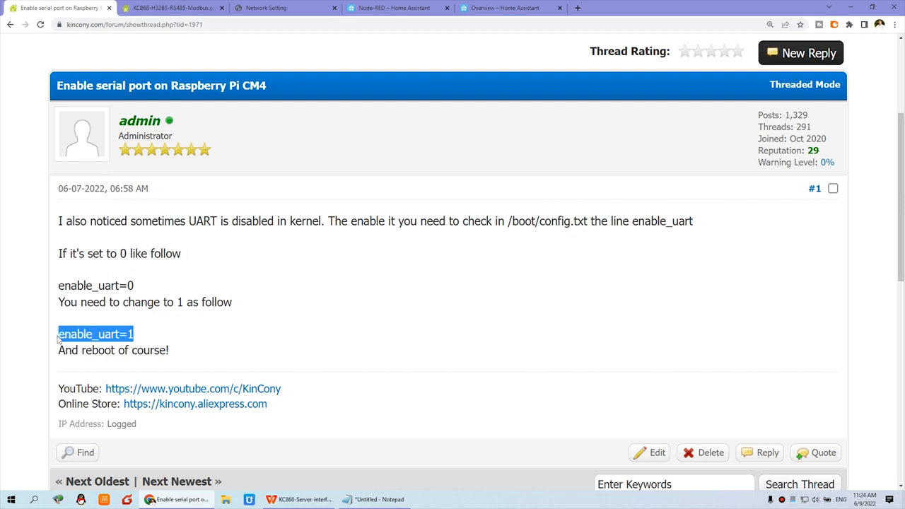
drag(135, 286, 59, 285)
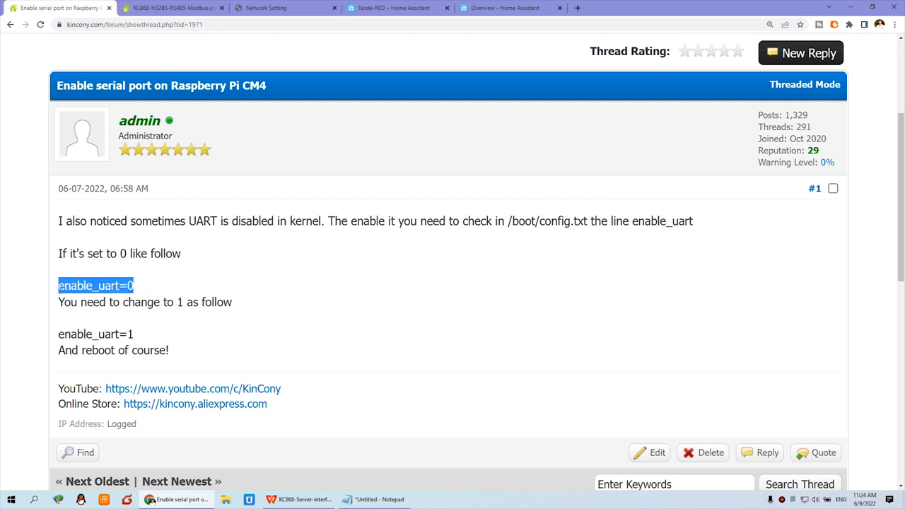
drag(136, 286, 58, 295)
drag(140, 334, 56, 336)
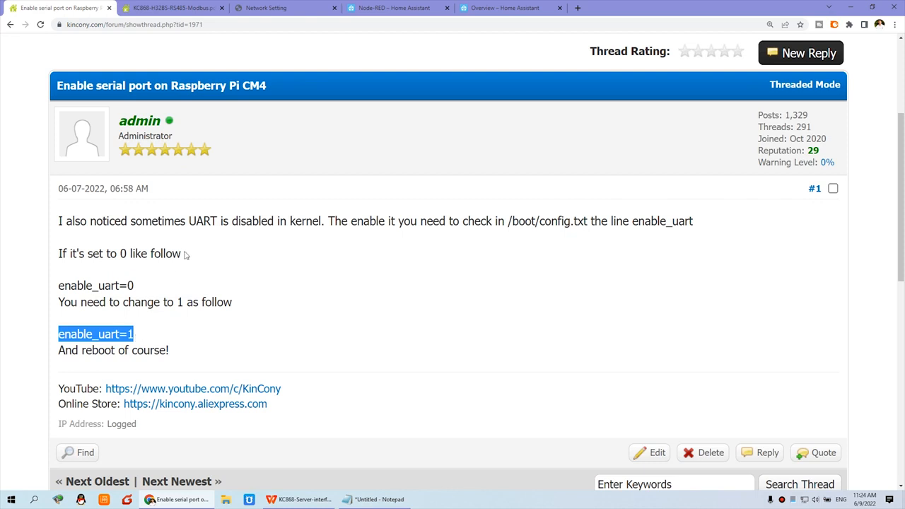
drag(189, 221, 216, 221)
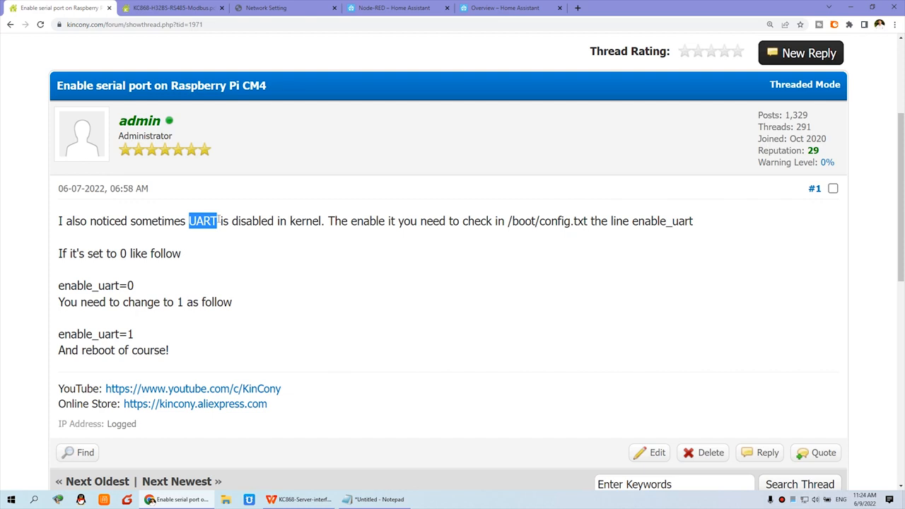
Step: In Home Assistant, open the host's hardware list from the system page of Add-ons, Backups & Supervisor
click(500, 7)
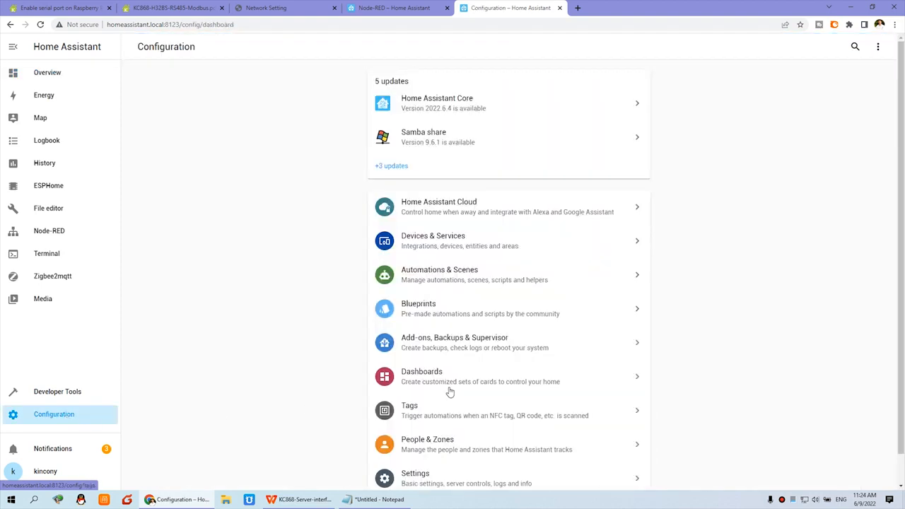
scroll(566, 368, down, 1)
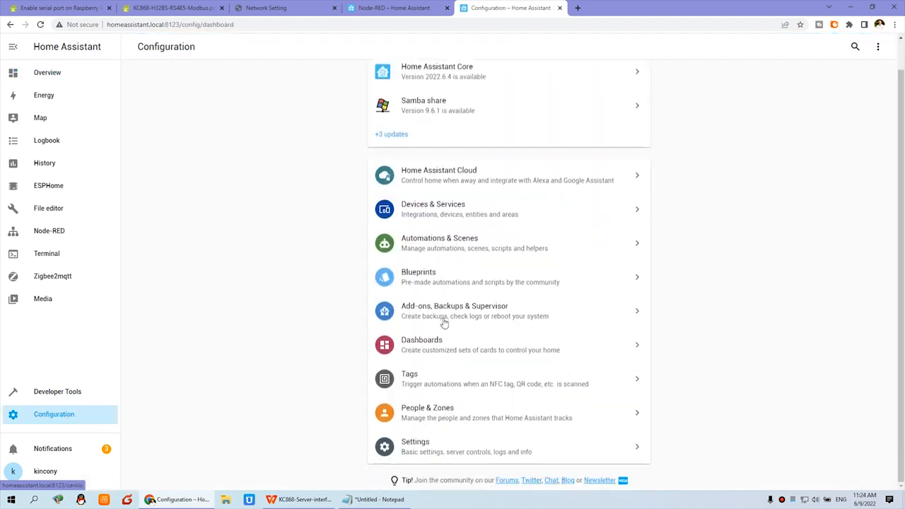
click(515, 312)
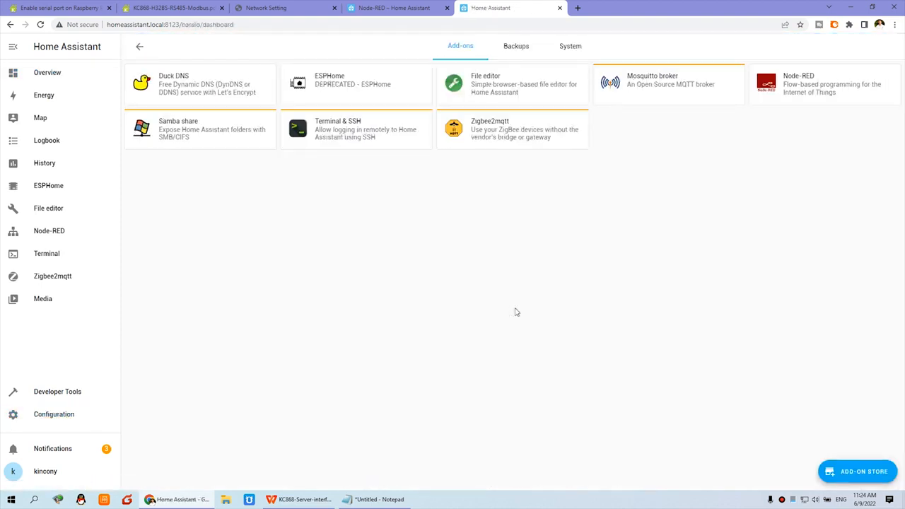
click(583, 52)
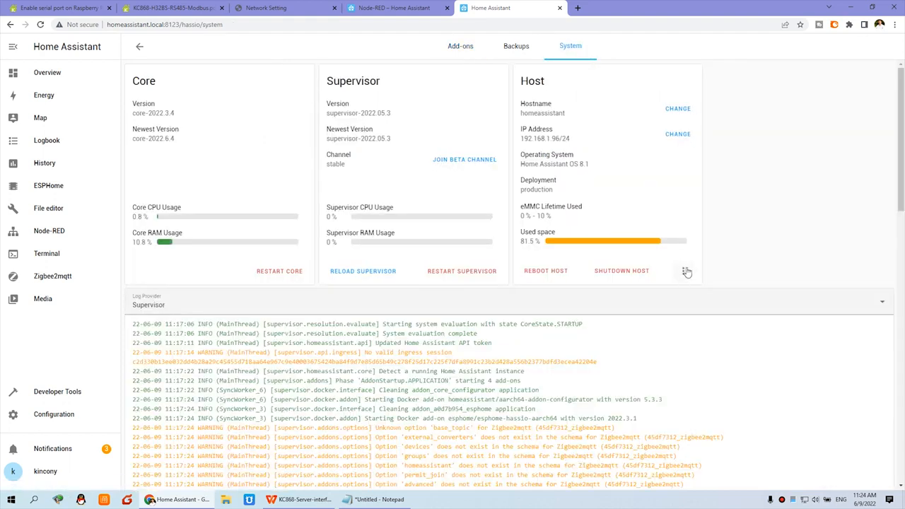
click(684, 272)
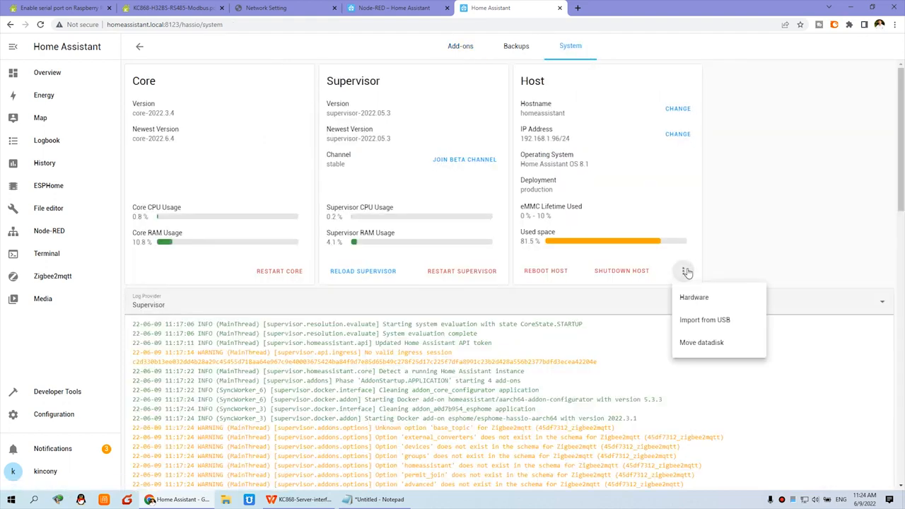
click(728, 302)
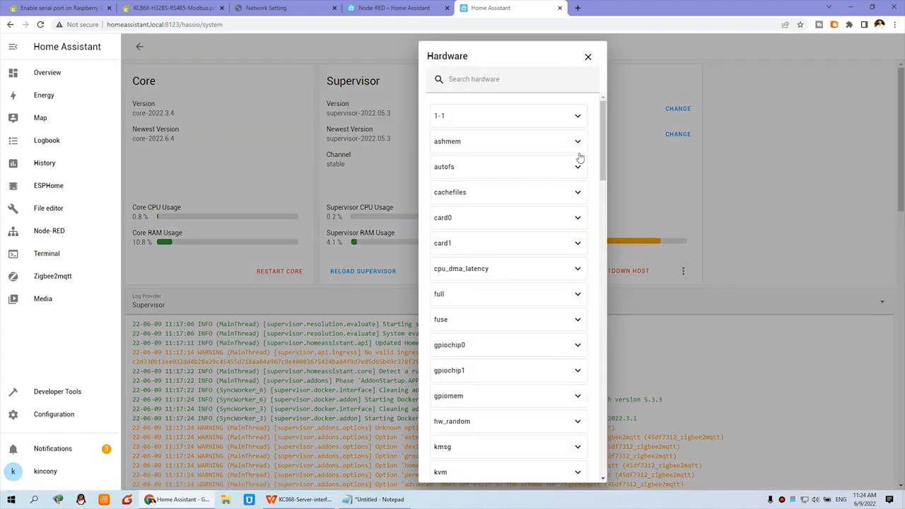
drag(603, 160, 617, 126)
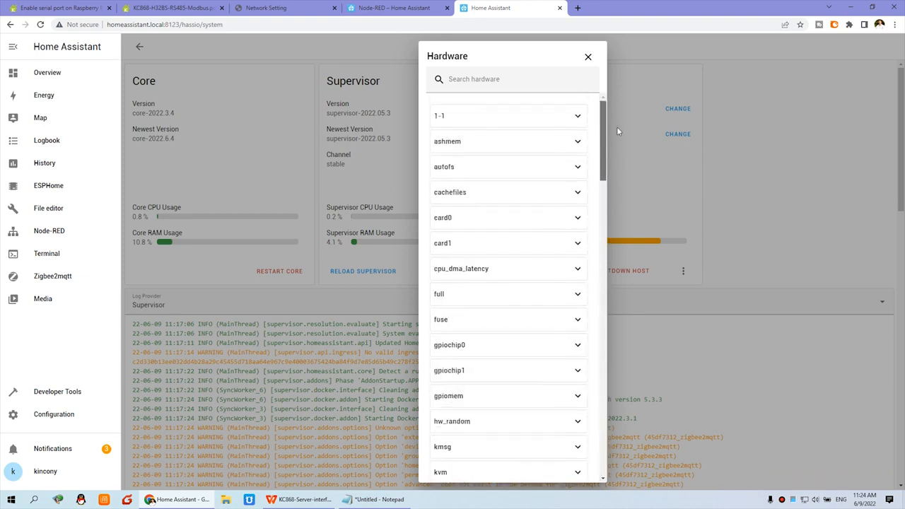
Step: Filter the hardware list by "serial", expand the ttyS0 entry and highlight its device path
click(489, 83)
text(s)
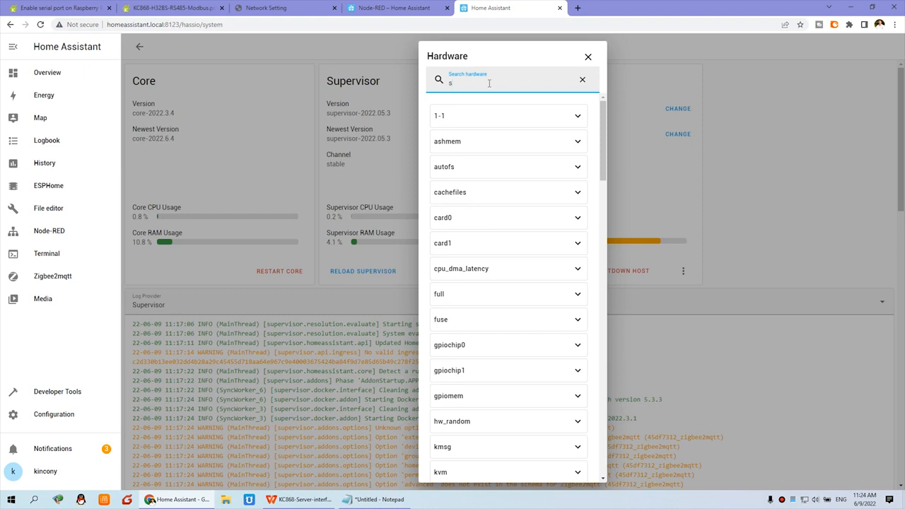
text(erial)
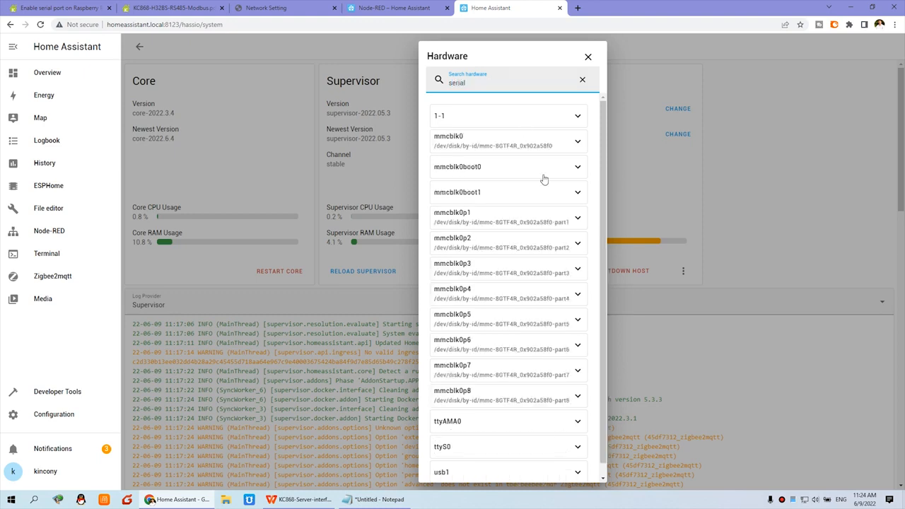
scroll(564, 299, down, 1)
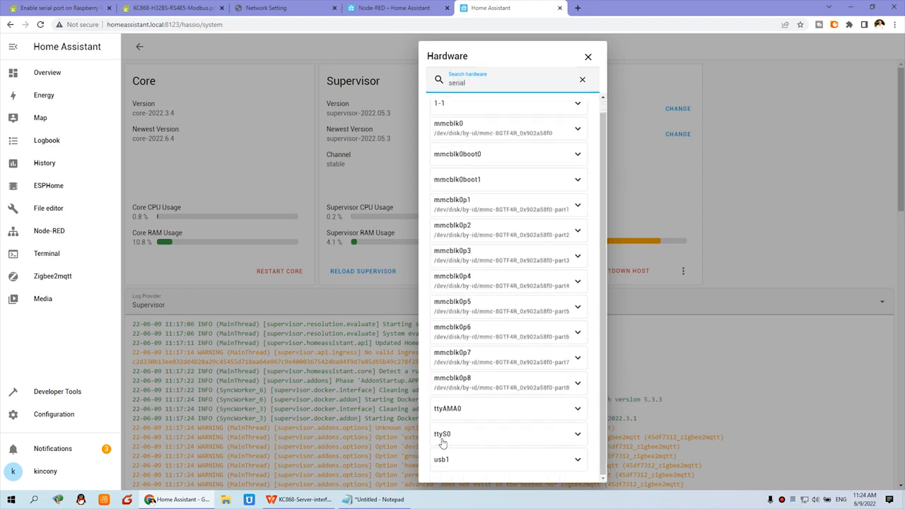
click(576, 434)
scroll(575, 435, down, 2)
drag(590, 367, 625, 367)
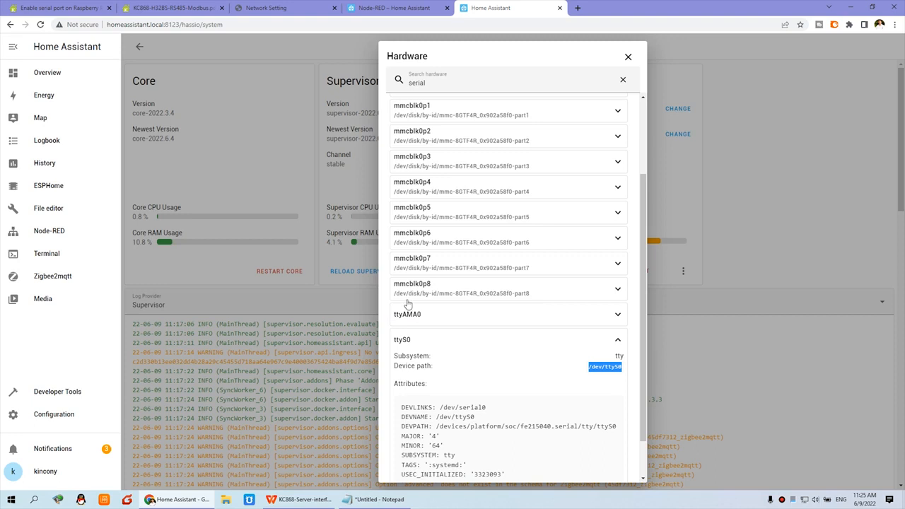
Step: Highlight and copy the ttyS0 device path /dev/ttyS0, and close the hardware list
click(607, 365)
drag(590, 367, 622, 367)
right_click(601, 373)
click(615, 376)
click(631, 57)
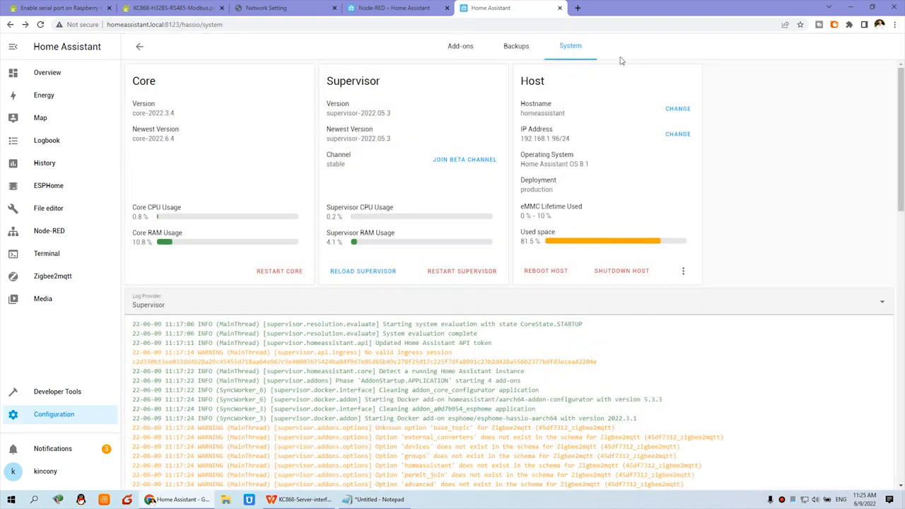
Step: Switch to Node-RED, search the palette manager's installable modules for "modbus", and close the user settings
click(400, 7)
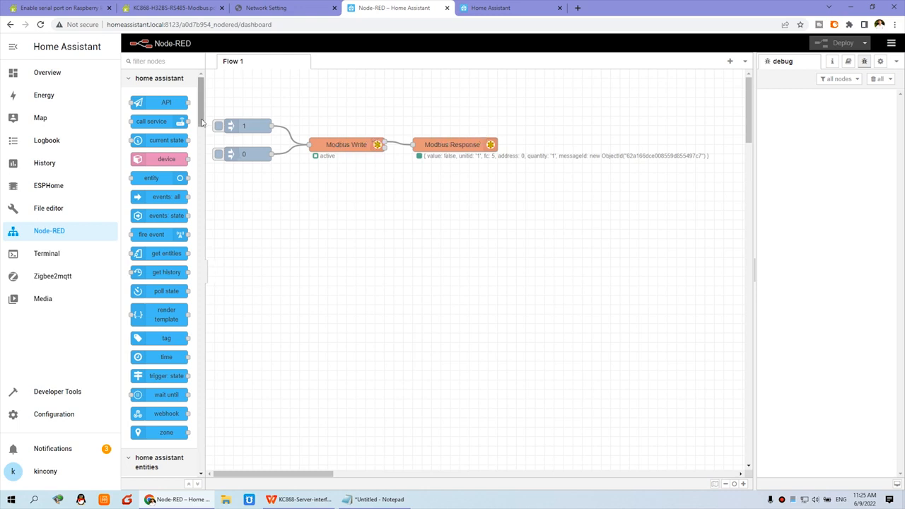
click(891, 44)
mouse_move(864, 188)
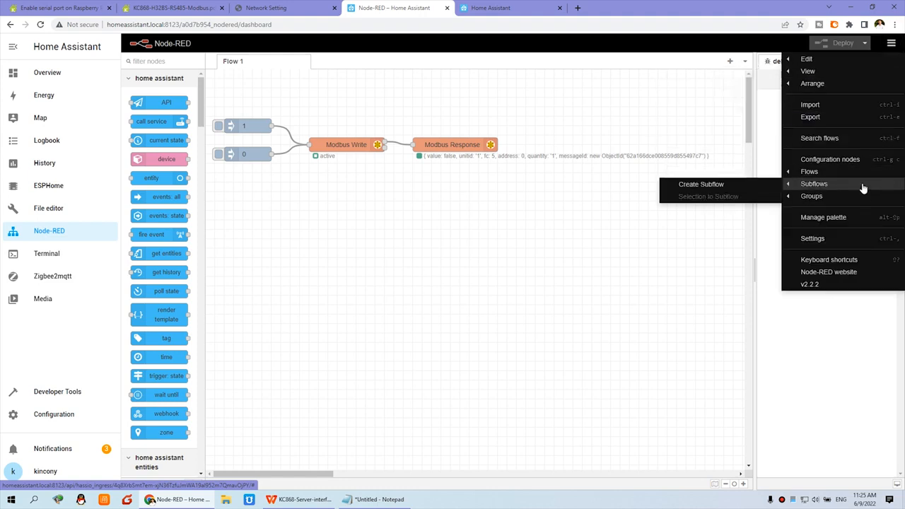
click(824, 217)
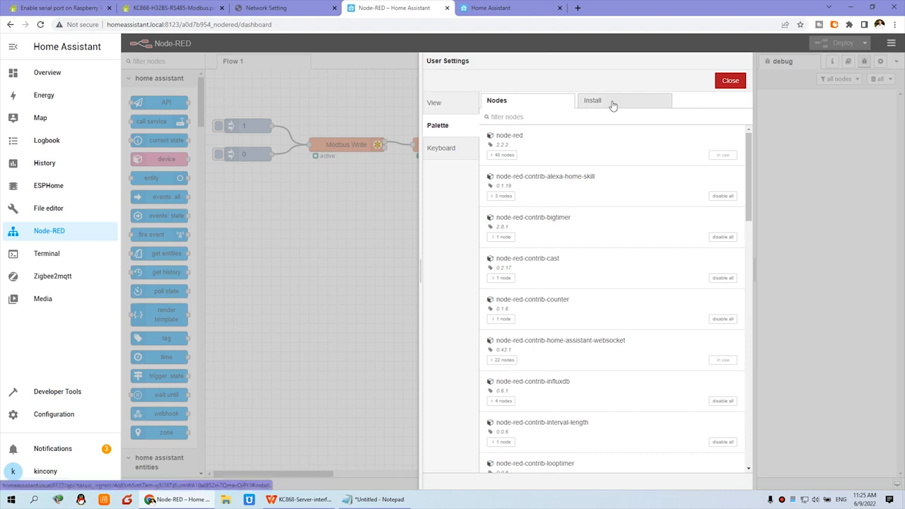
click(610, 101)
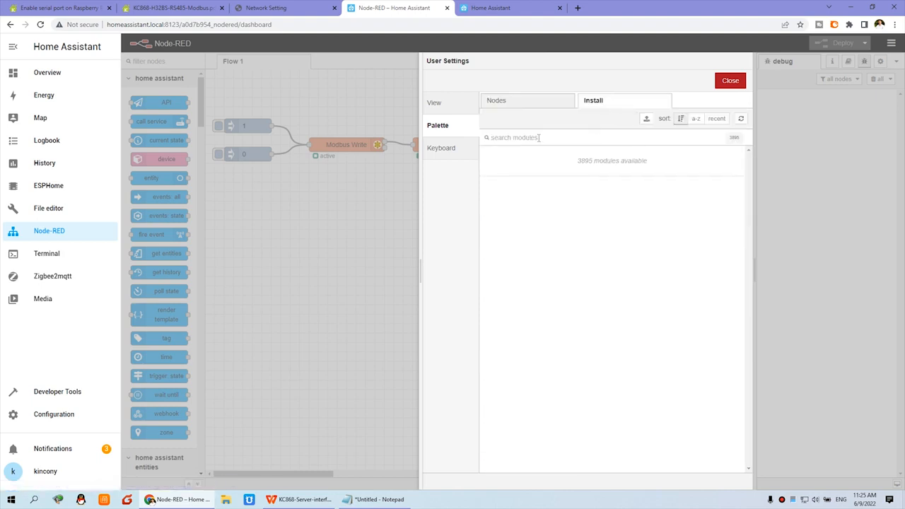
text(modb)
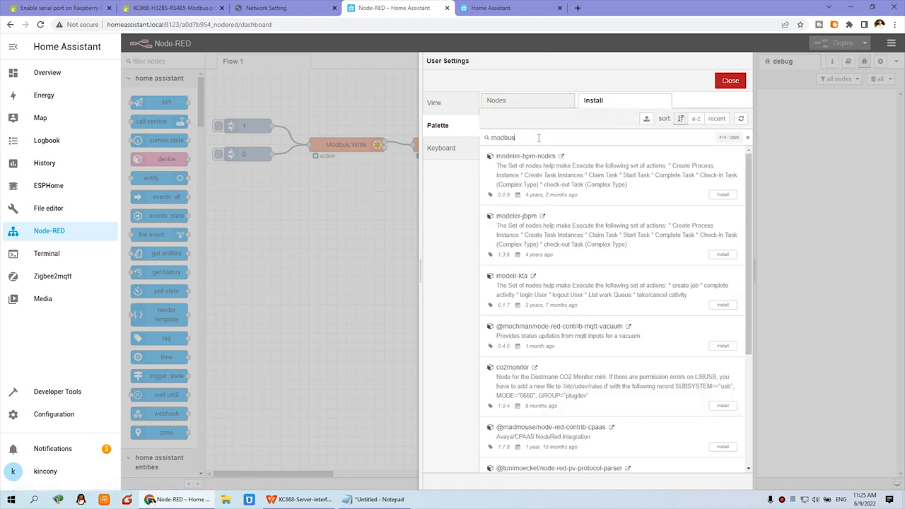
text(us)
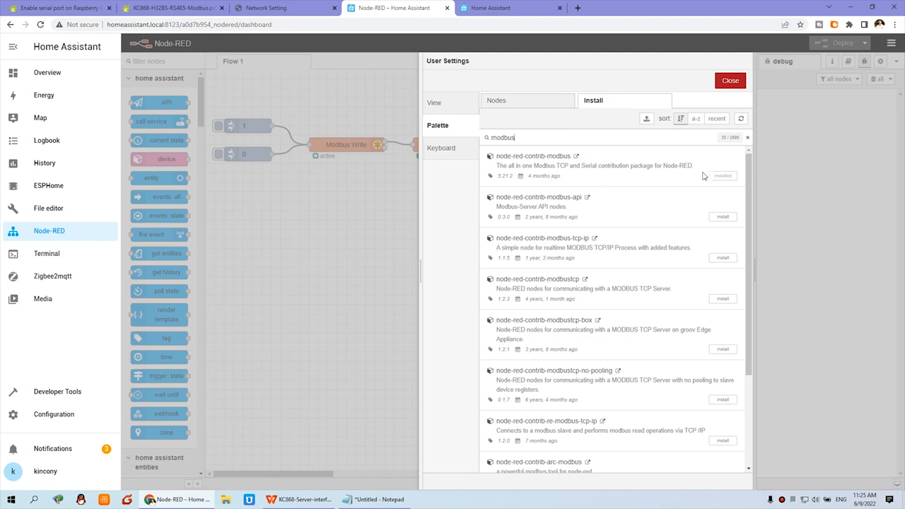
click(731, 81)
Step: Show the modbus palette nodes, open the Modbus Write node's server configuration and highlight its serial port path
drag(203, 120, 217, 382)
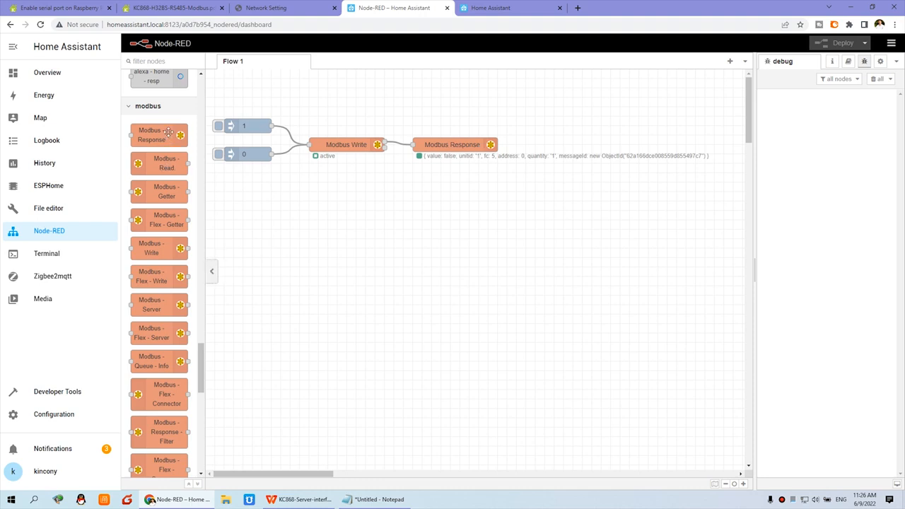
double_click(355, 146)
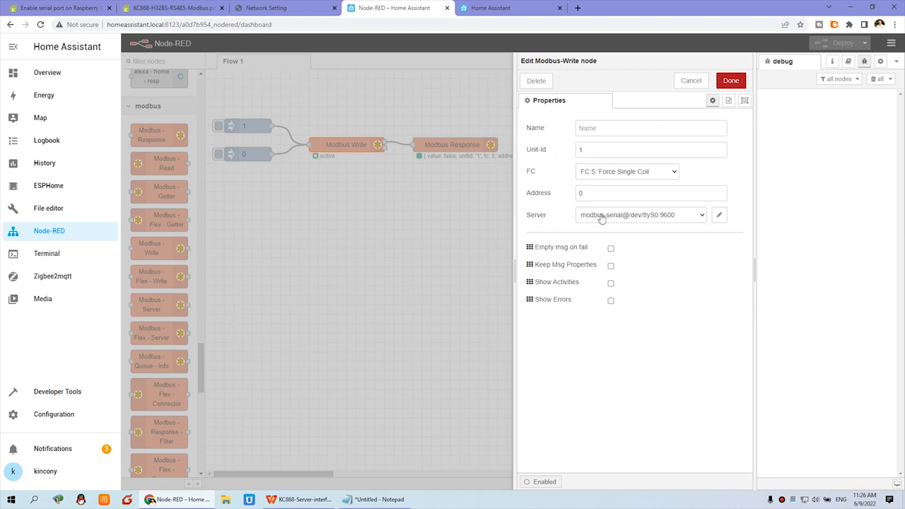
click(720, 216)
click(611, 185)
drag(611, 185, 544, 195)
drag(622, 183, 575, 186)
click(639, 185)
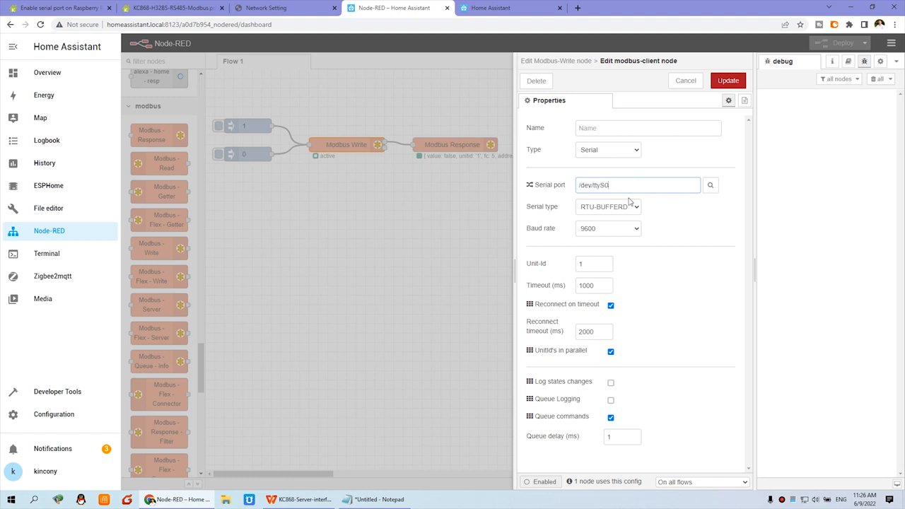
Step: Check the serial port path in the modbus client against the Notepad note and the Home Assistant system page
click(378, 499)
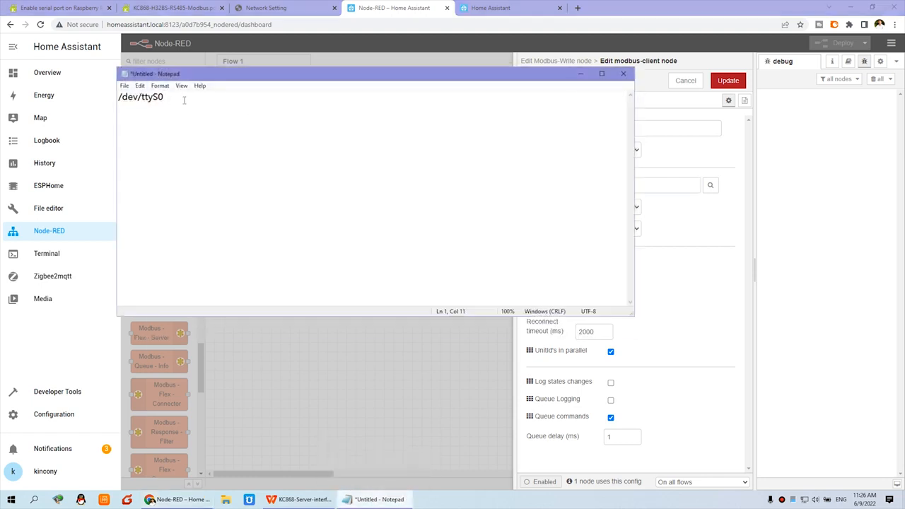
click(580, 74)
click(490, 8)
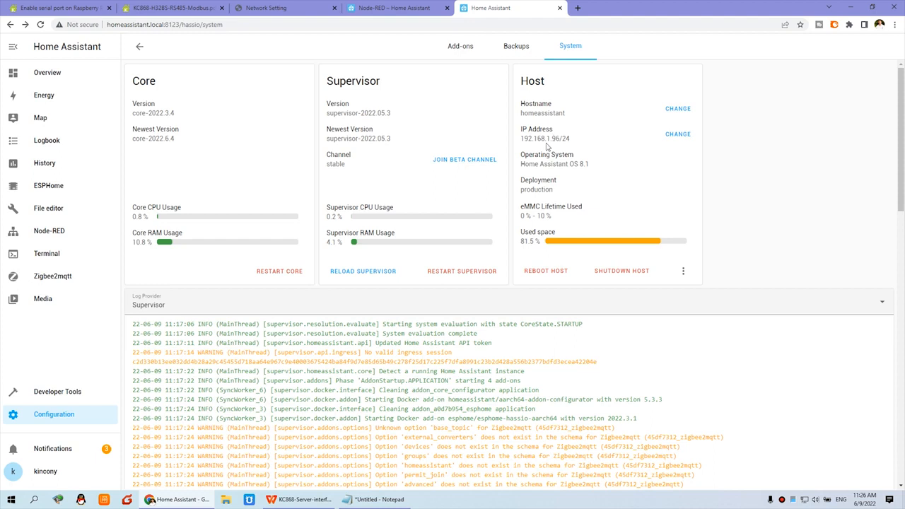
click(396, 7)
drag(613, 185, 566, 187)
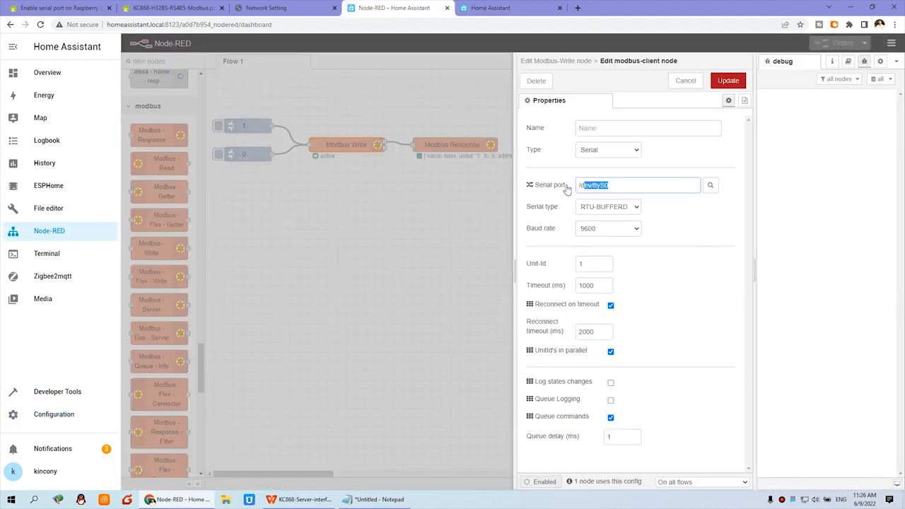
click(620, 189)
drag(611, 186, 576, 187)
Step: Close the Modbus Write settings without changes and test the flow by triggering the 1 and 0 inject nodes
click(691, 82)
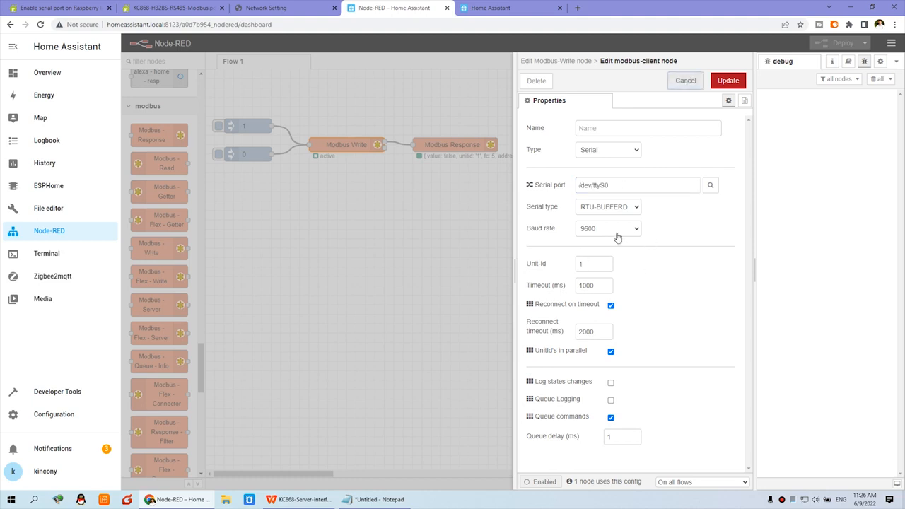
click(697, 83)
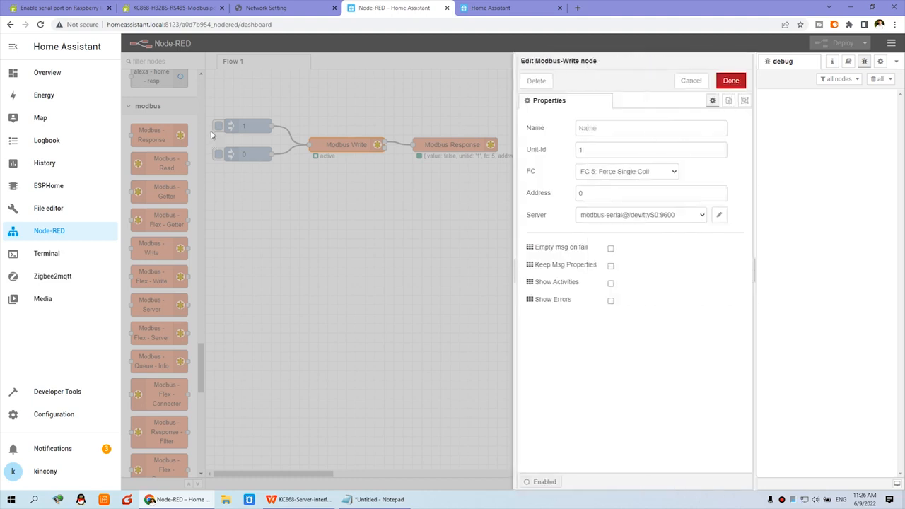
click(679, 82)
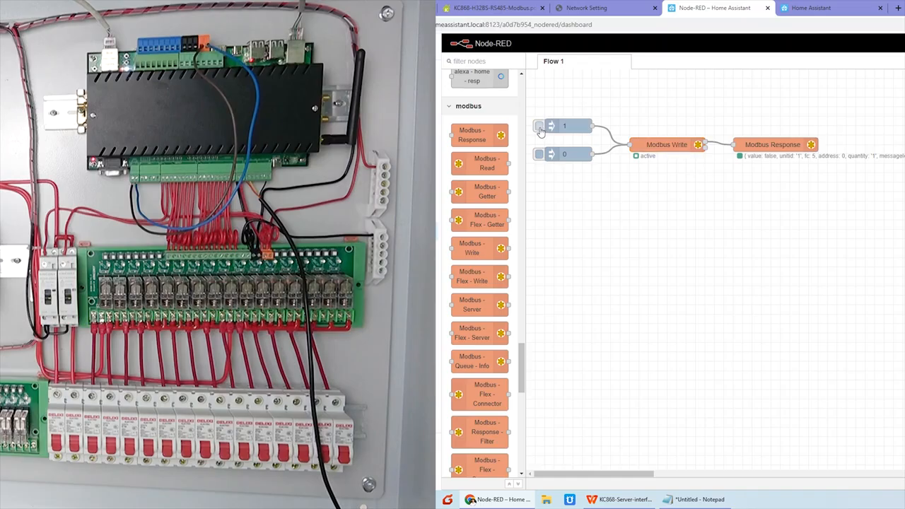
click(219, 126)
click(539, 156)
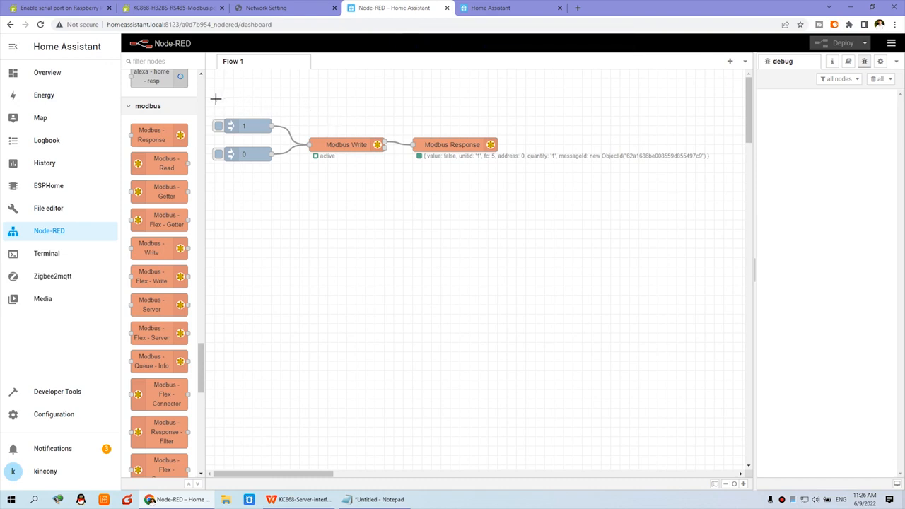
Step: Delete all nodes of the existing Modbus example from Flow 1 and deploy the empty flow
mouse_move(214, 108)
mouse_down()
mouse_move(255, 146)
mouse_move(540, 199)
mouse_up()
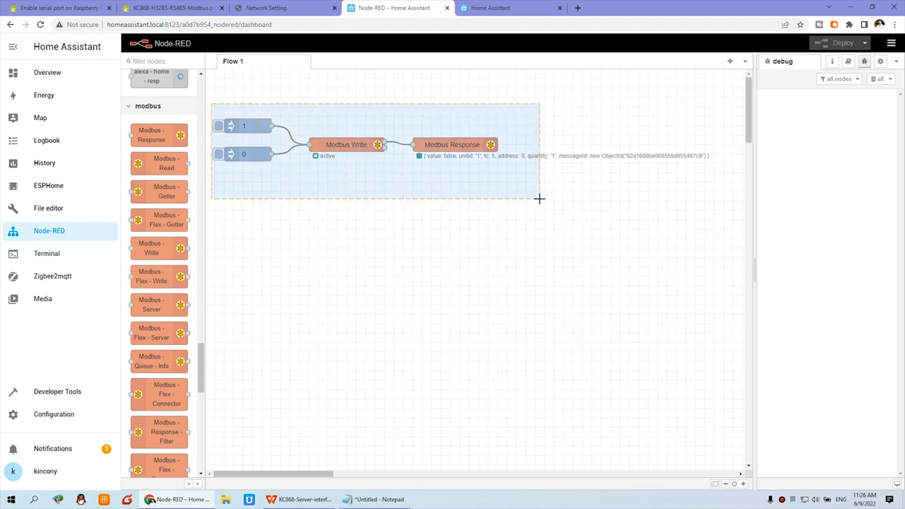
drag(539, 199, 540, 199)
key(Delete)
click(835, 43)
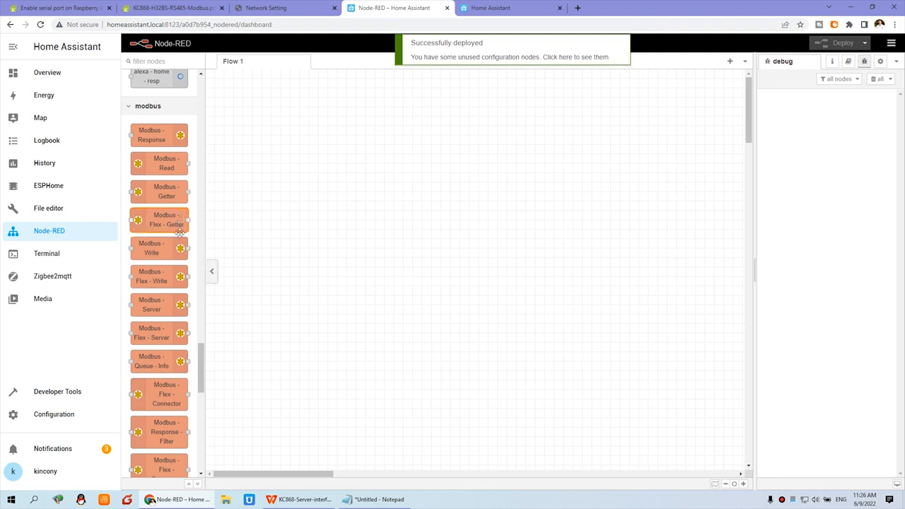
Step: Add a Modbus Write node and a Modbus Response node to the flow and wire the write output to the response input
drag(152, 255, 384, 154)
drag(149, 135, 495, 154)
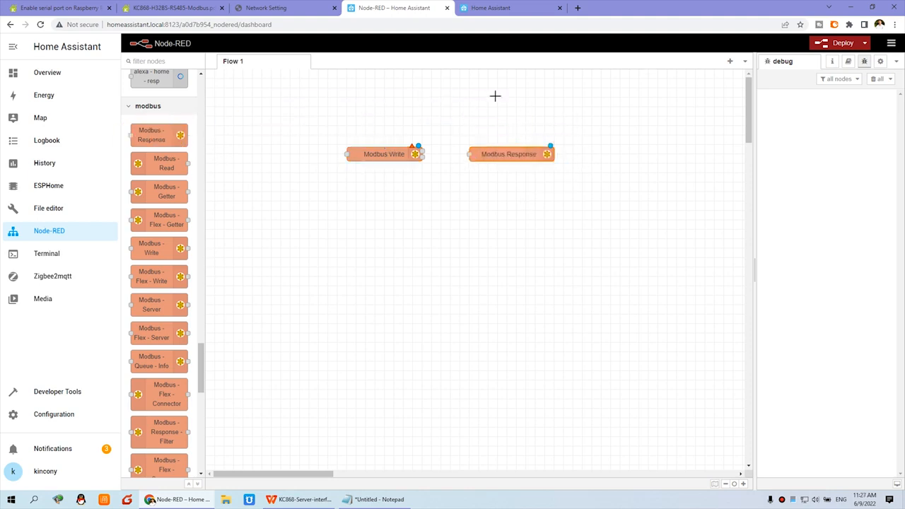
drag(422, 154, 470, 154)
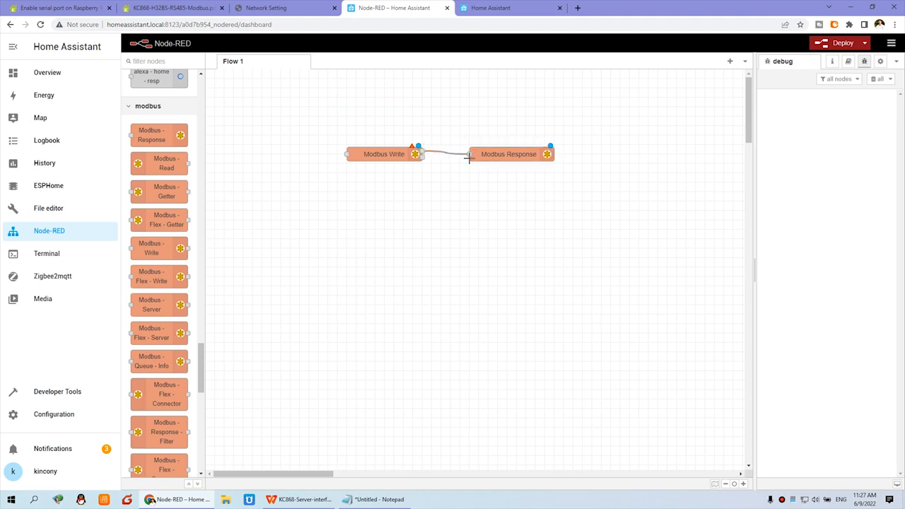
Step: Open the new Modbus Write node and choose modbus-serial@/dev/ttyS0:9600 as its server
double_click(391, 154)
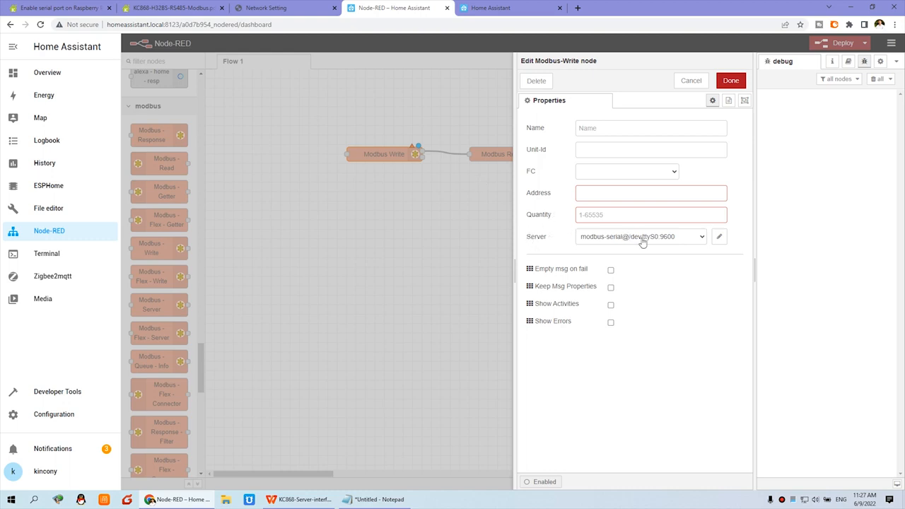
click(699, 238)
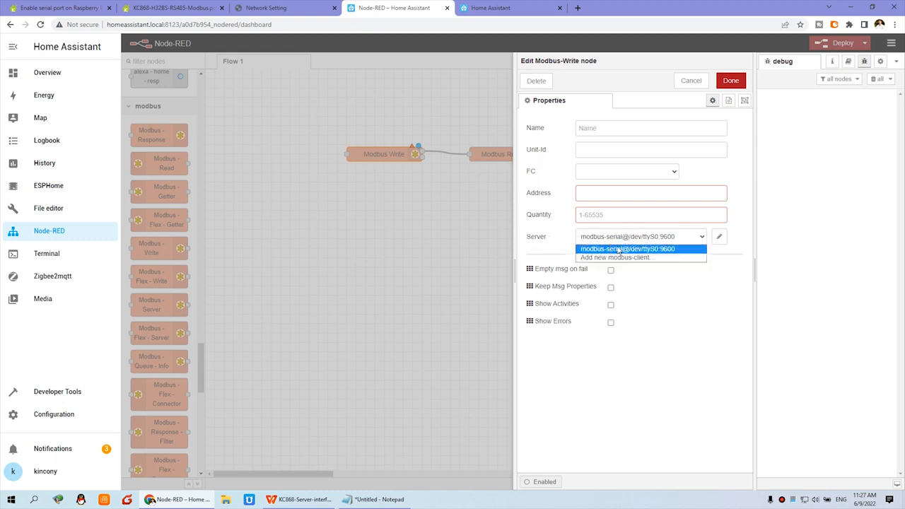
click(599, 249)
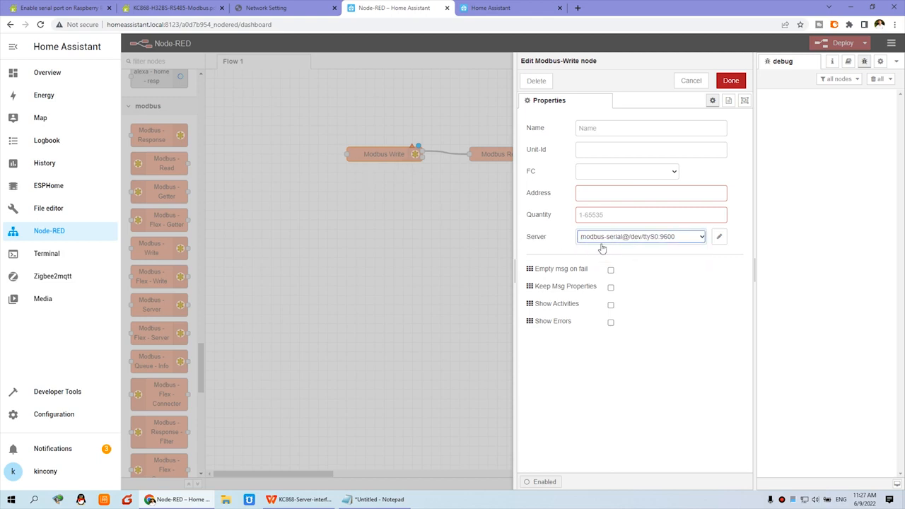
click(696, 239)
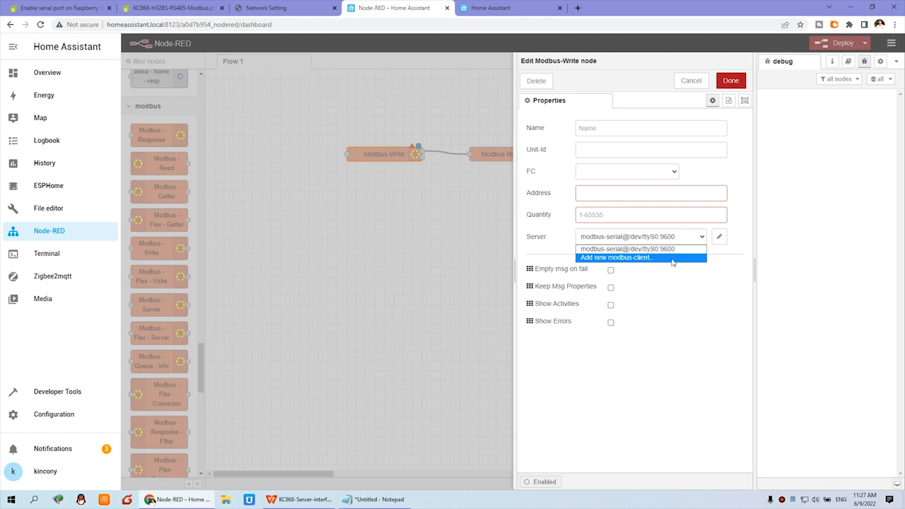
click(714, 244)
Step: Open the Modbus Write node's server configuration for editing and highlight the serial port path
click(719, 239)
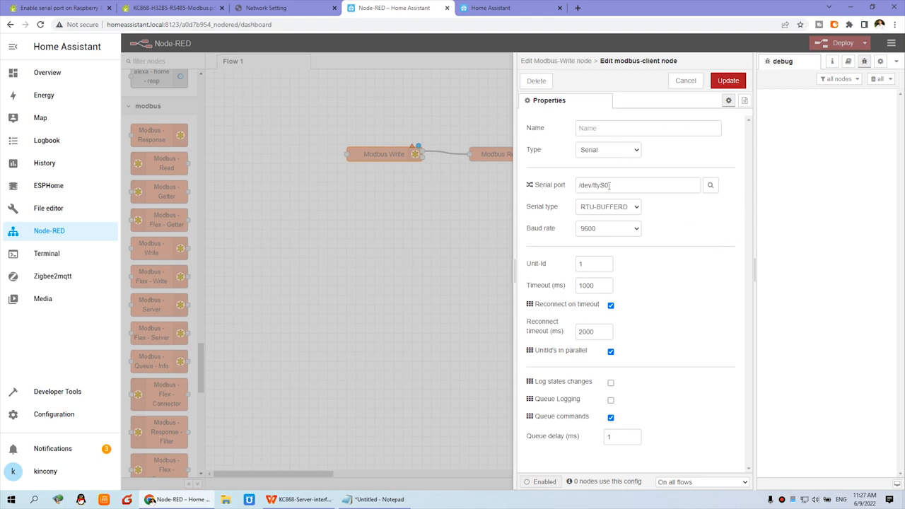
click(714, 189)
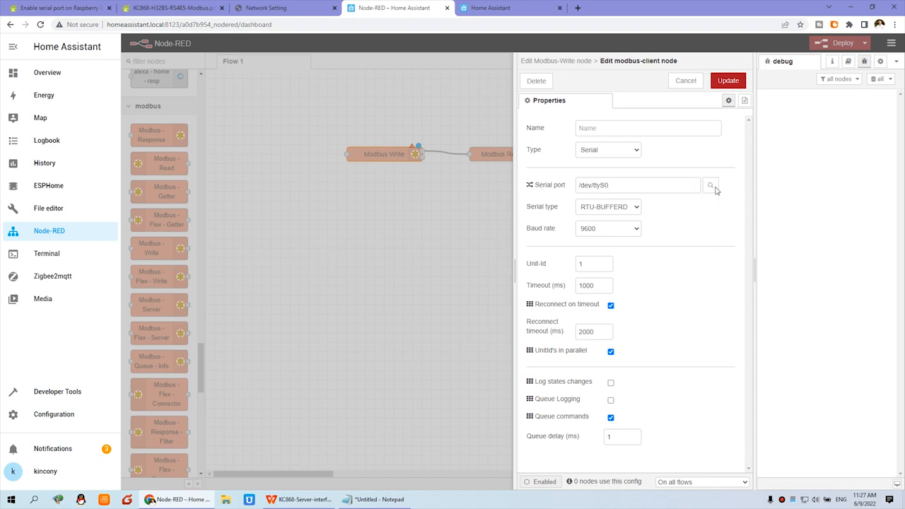
click(668, 186)
drag(615, 185, 535, 186)
click(604, 185)
drag(637, 184, 548, 187)
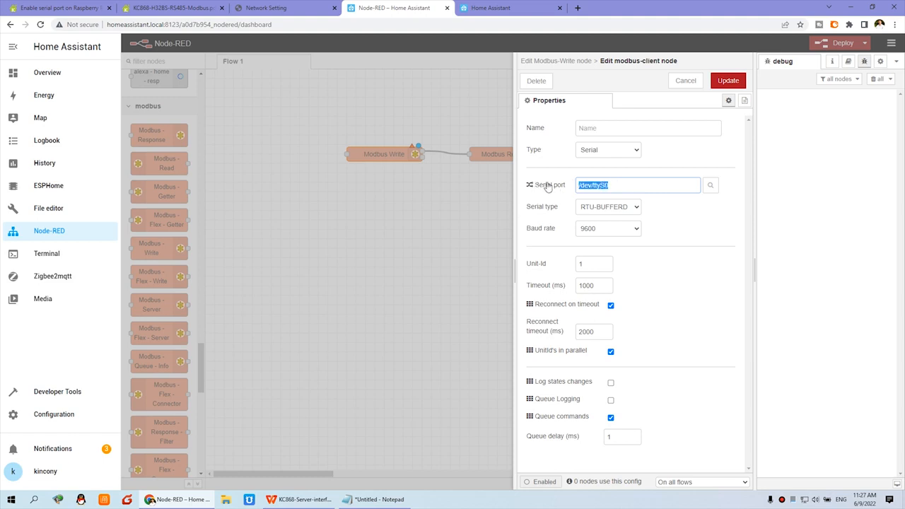
Step: Reopen the host's hardware list in Home Assistant and locate the ttyS0 serial entry
click(527, 8)
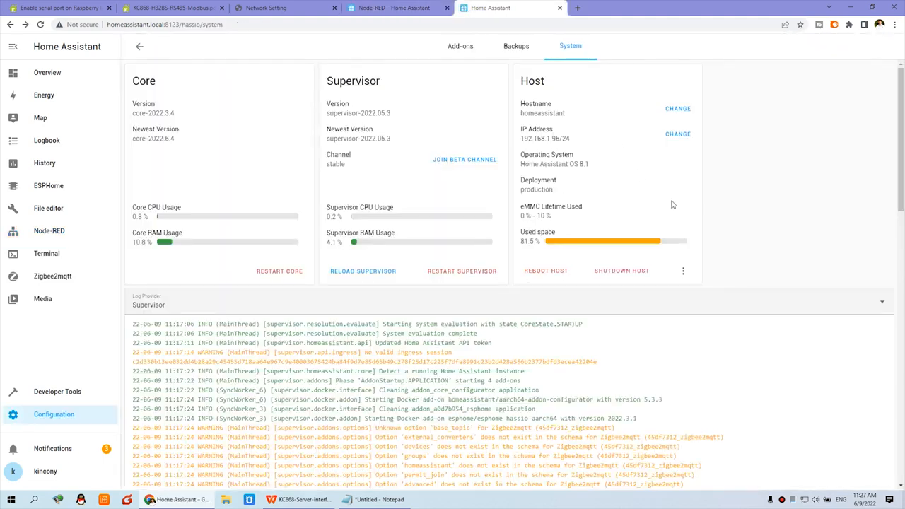
click(685, 272)
click(690, 300)
scroll(559, 367, down, 1)
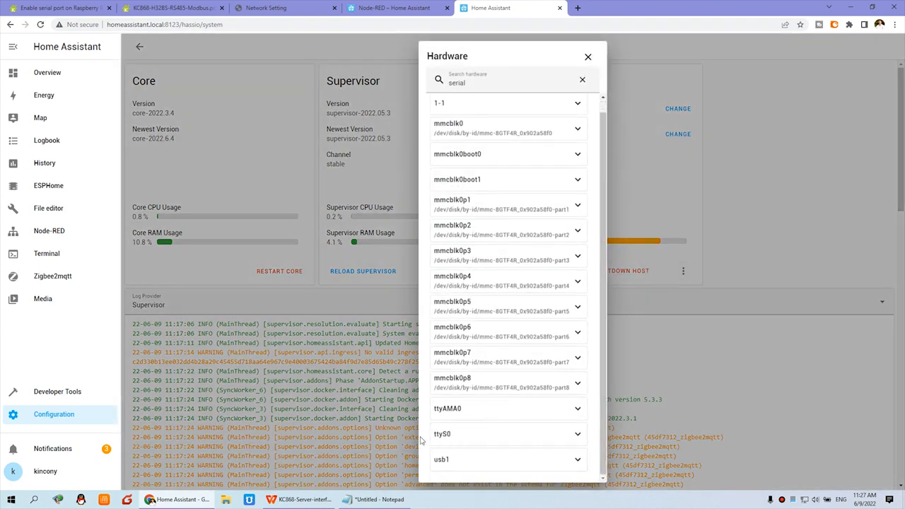
Step: Back in the Node-RED modbus client, select RTU-BUFFERD as the serial type and check the 9600 baud rate
click(385, 8)
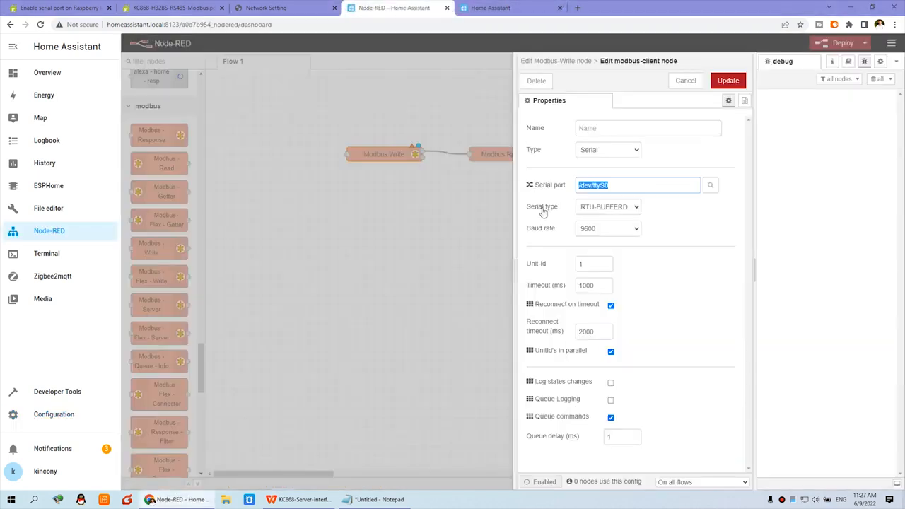
click(635, 207)
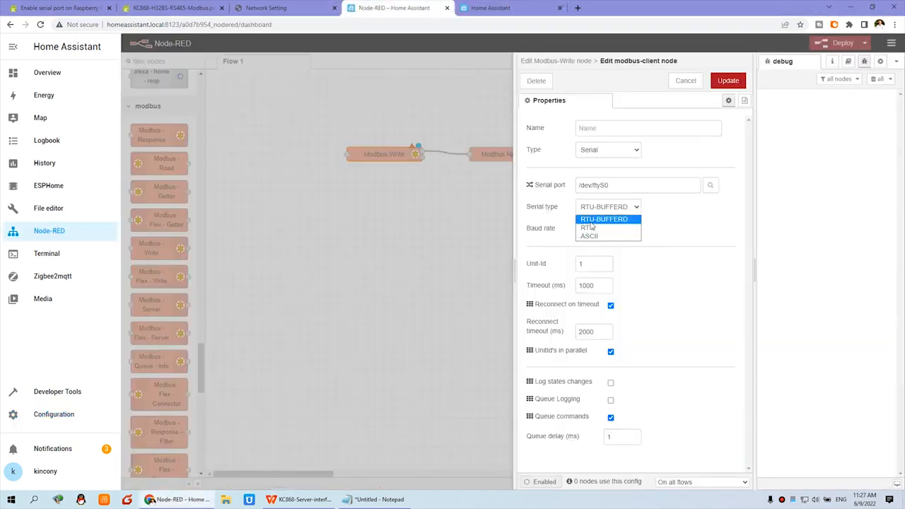
click(633, 222)
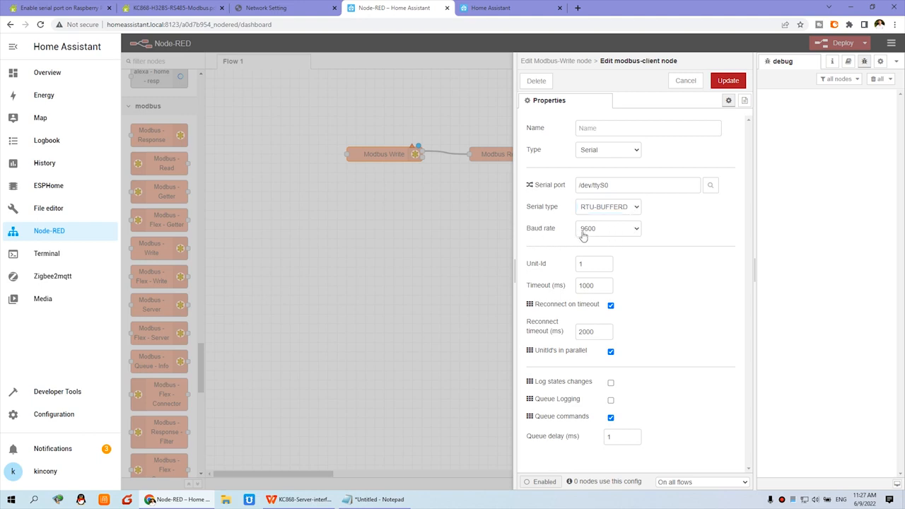
click(609, 232)
click(612, 231)
Step: Switch to the controller's Network Setting page and check the baud rate in its RS485 settings
click(268, 7)
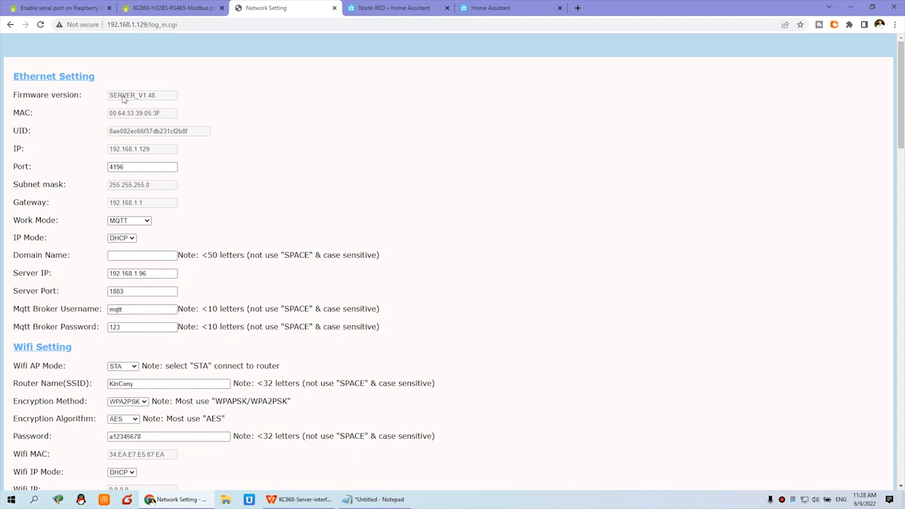
scroll(208, 189, down, 7)
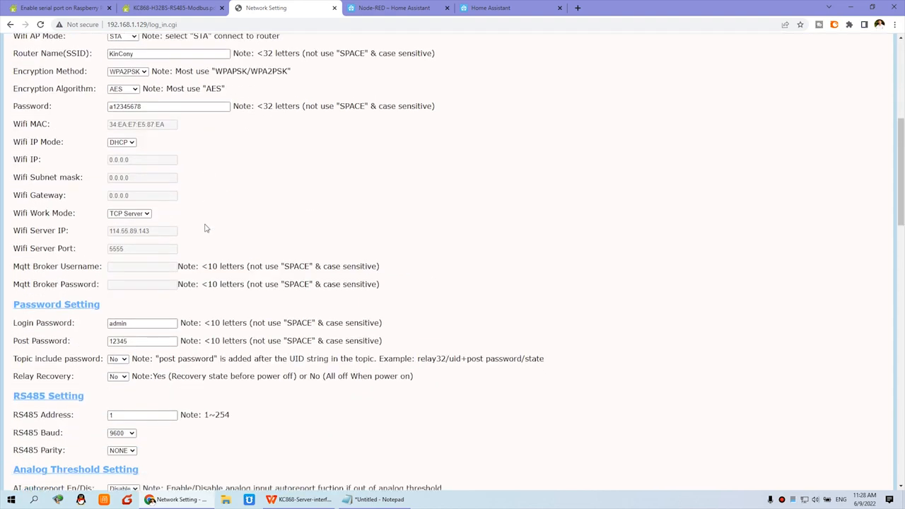
drag(99, 257, 10, 256)
click(83, 288)
drag(8, 293, 77, 294)
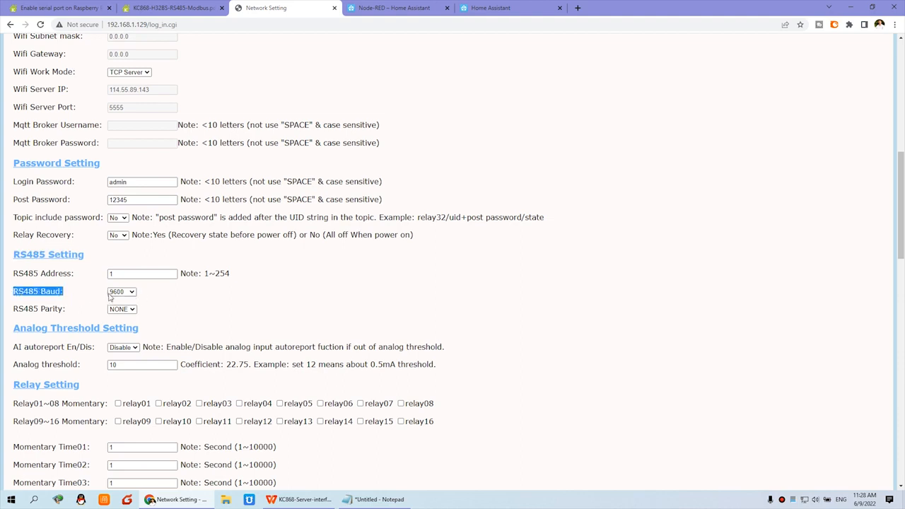
click(159, 297)
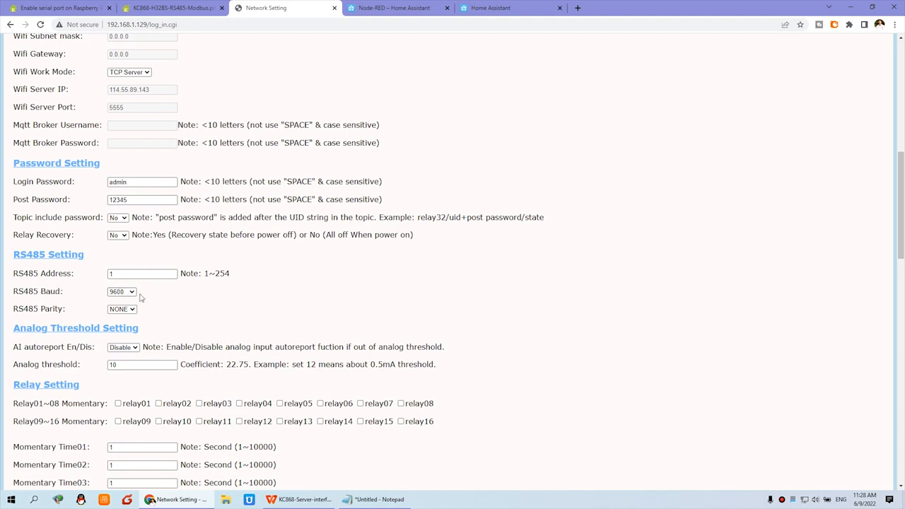
Step: Compare the Unit-Id in the Node-RED modbus client with the RS485 address on the controller's Network Setting page
click(391, 4)
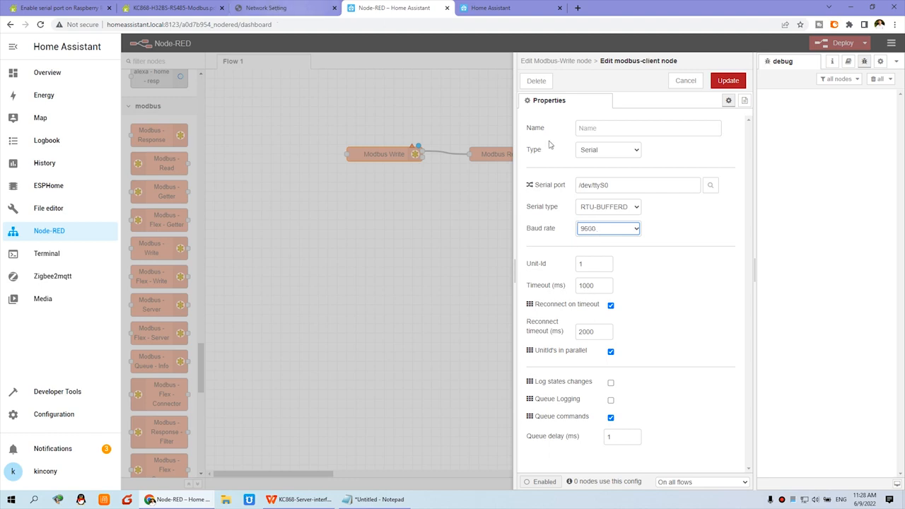
click(535, 266)
click(617, 266)
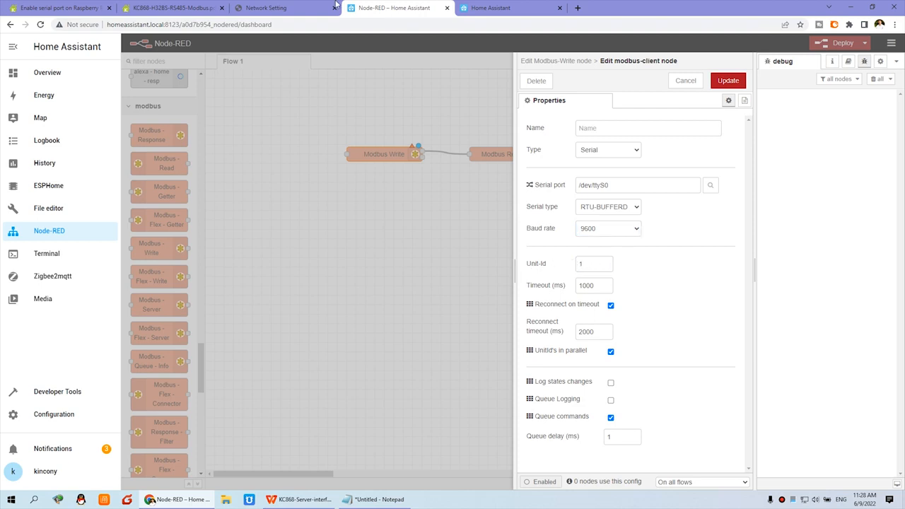
click(290, 6)
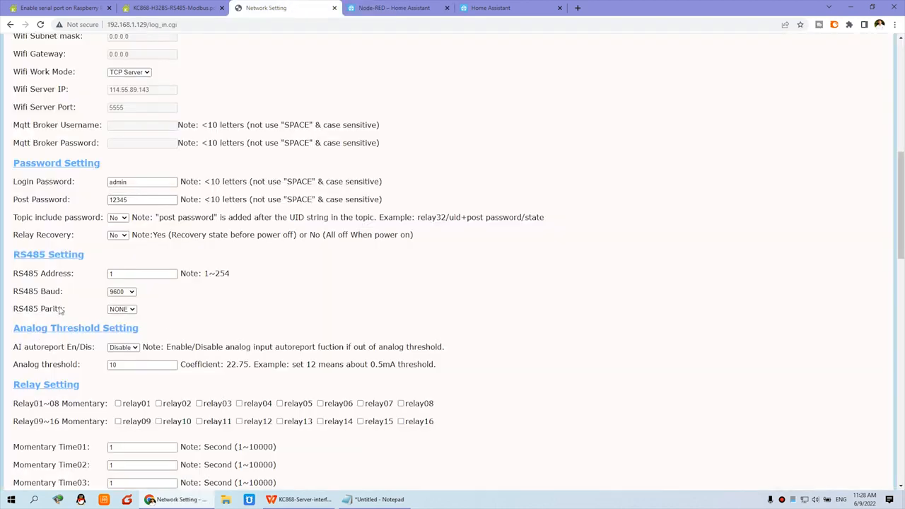
drag(16, 276, 72, 276)
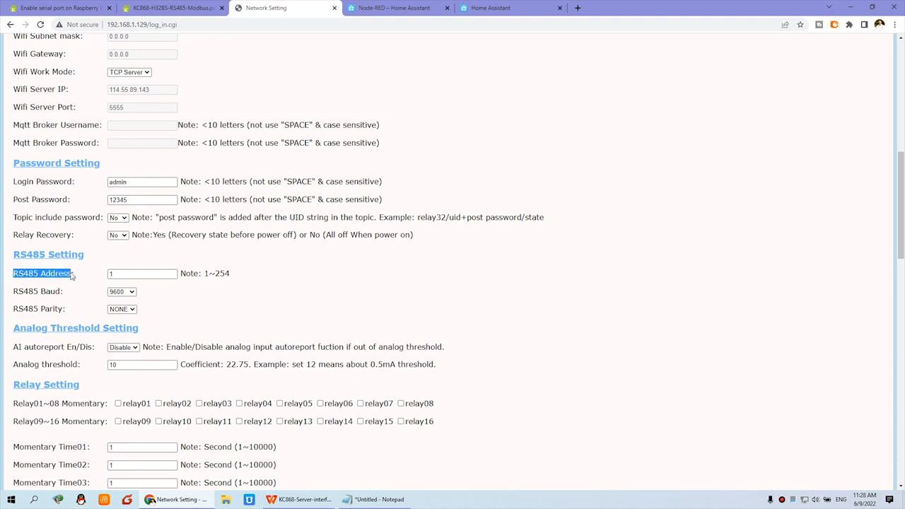
click(138, 276)
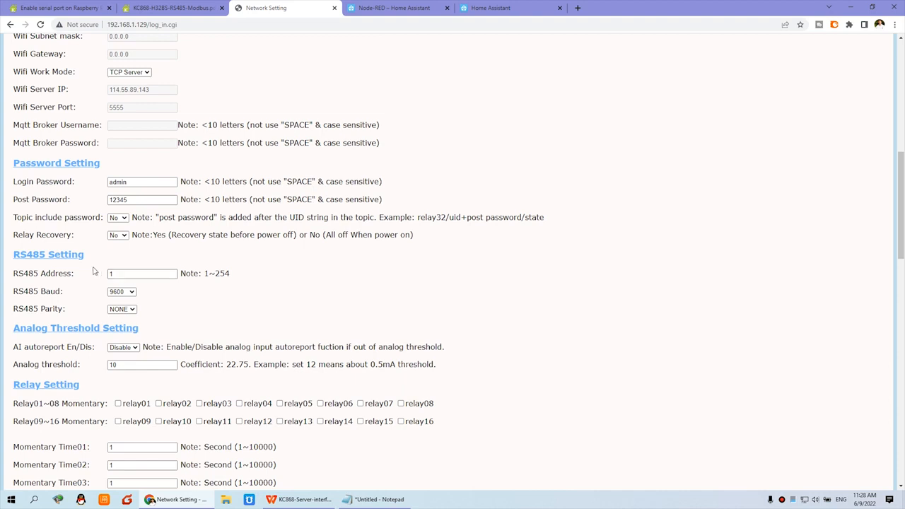
double_click(117, 274)
click(39, 277)
Step: Return to the Node-RED modbus client configuration and save it with Unit-Id 1
click(367, 6)
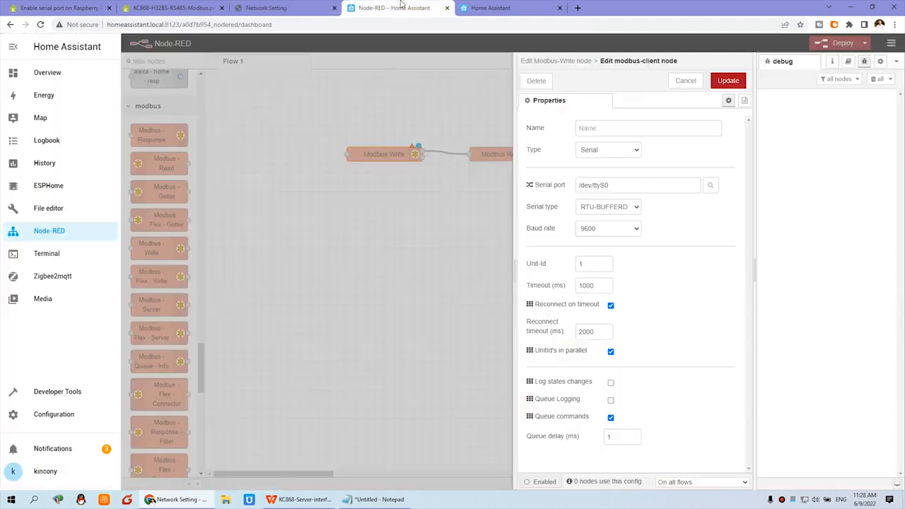
click(593, 266)
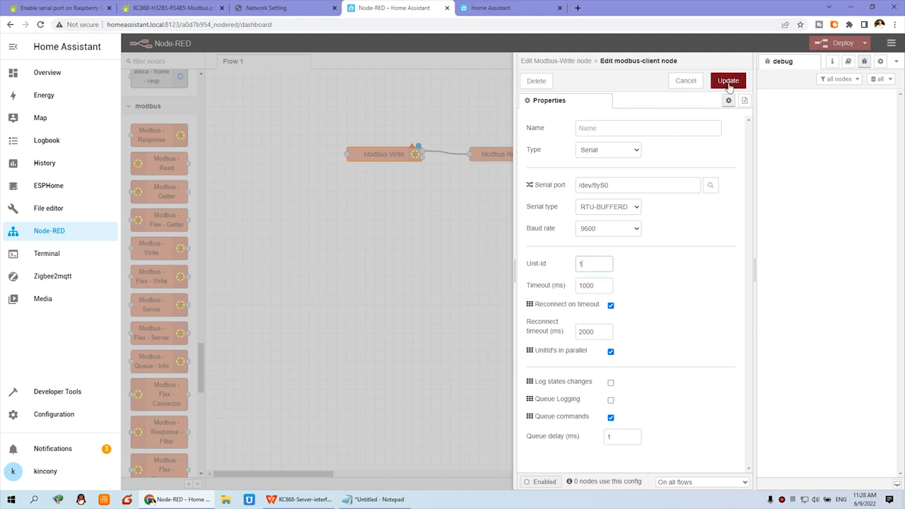
click(728, 82)
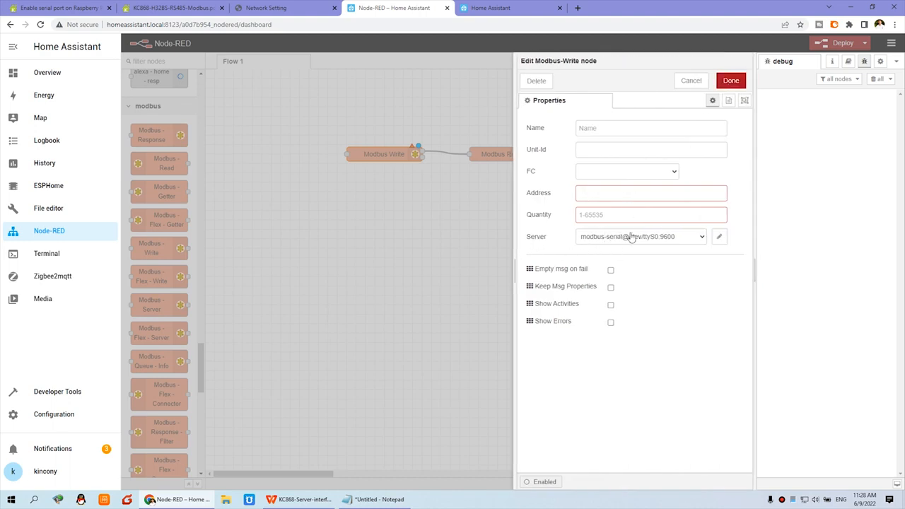
Step: Set the Modbus Write node's Unit-Id to 1 and show the available FC function codes
click(593, 152)
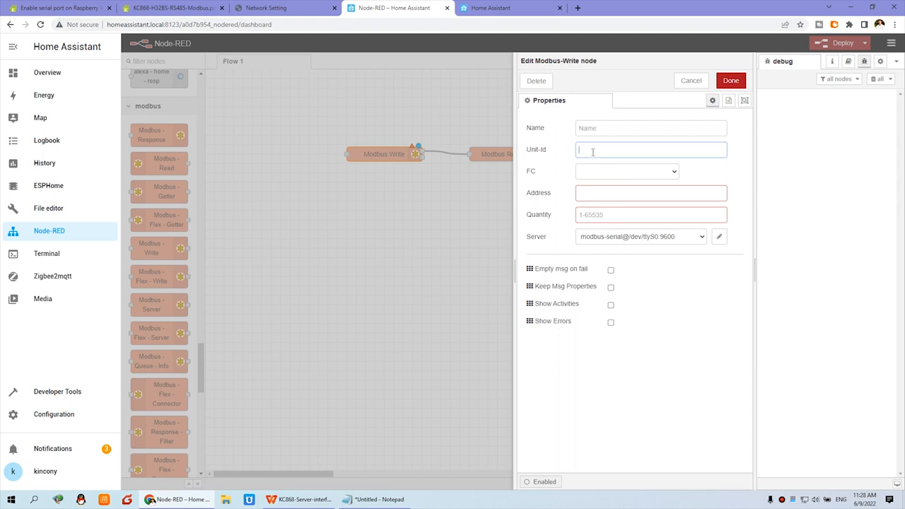
double_click(535, 175)
click(536, 175)
click(614, 175)
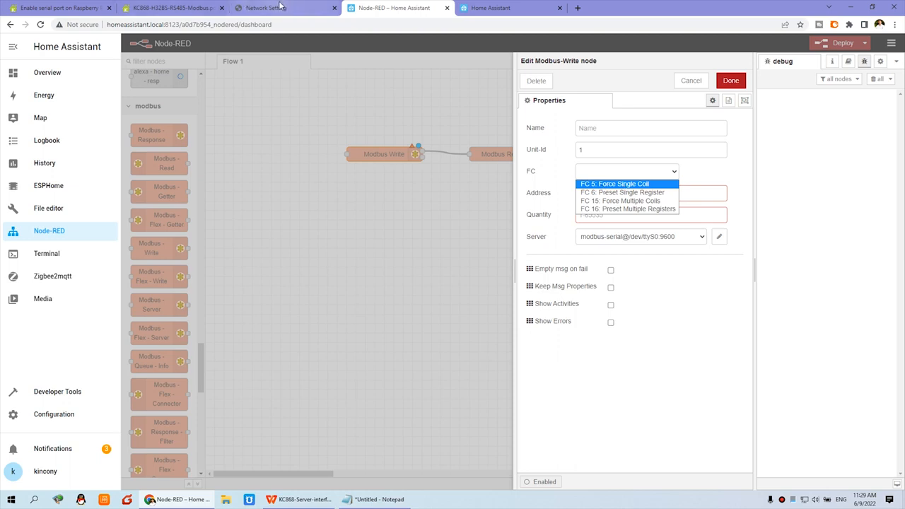
Step: Look up the function code for single-channel output control in section 4.4 of the KC868-H32BS RS485 Modbus PDF
click(171, 11)
click(171, 10)
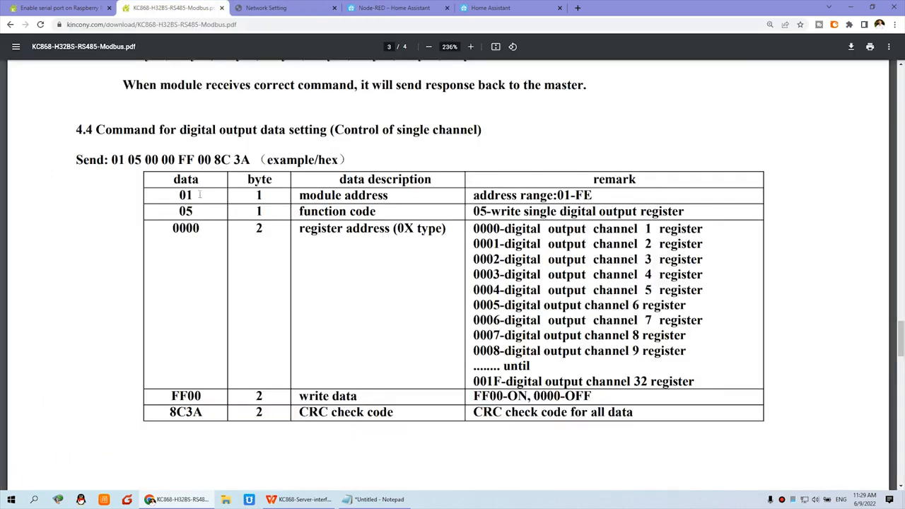
drag(180, 195, 192, 211)
drag(331, 130, 486, 129)
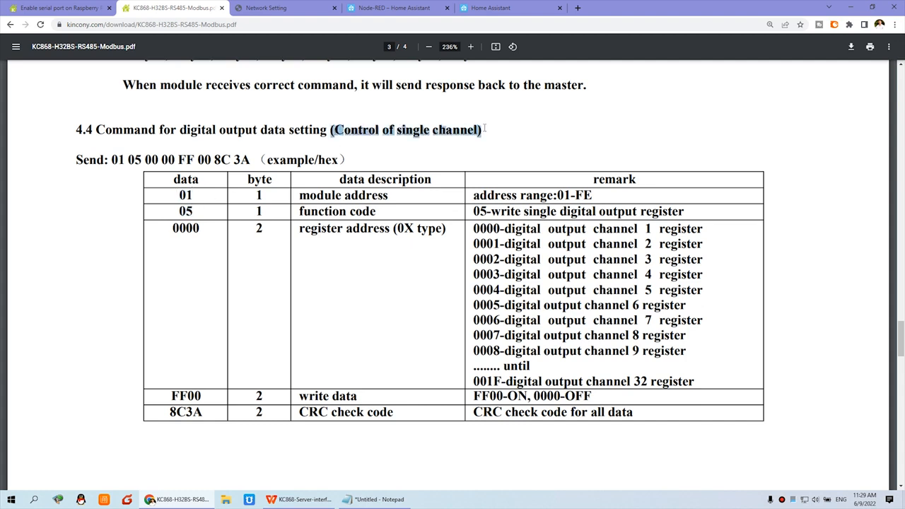
click(376, 179)
drag(198, 212, 177, 214)
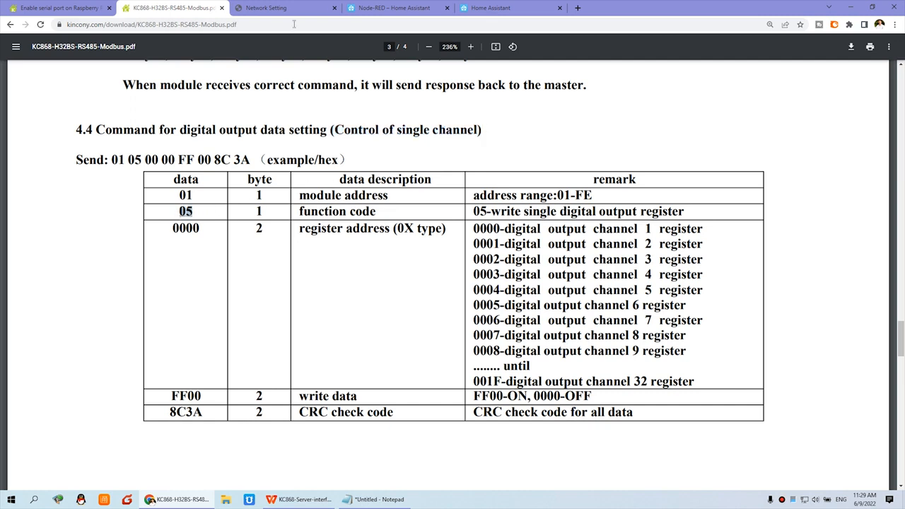
Step: Back in Node-RED, set the Modbus Write node's function code to FC 5: Force Single Coil
click(393, 7)
click(631, 173)
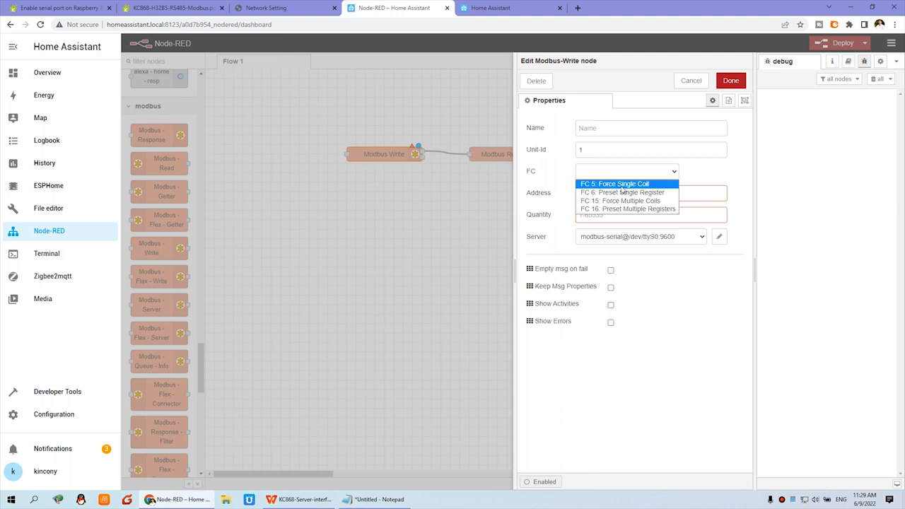
click(622, 186)
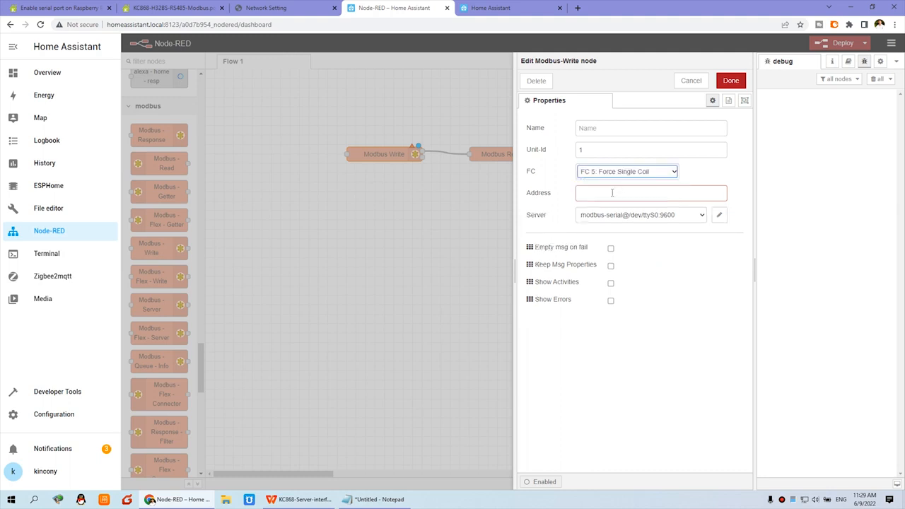
Step: Check the register address for digital output channel 1 in the RS485 Modbus PDF's single-channel command table
click(287, 7)
click(168, 8)
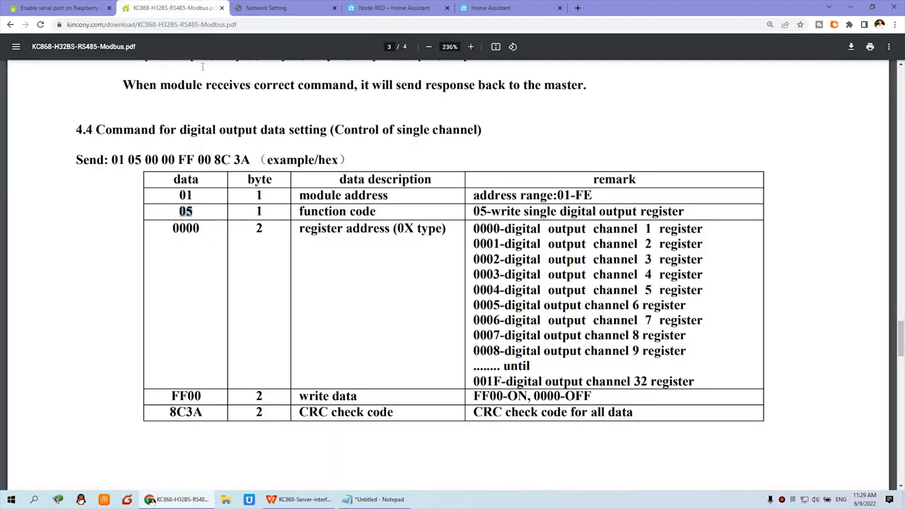
click(255, 241)
drag(174, 228, 203, 228)
drag(295, 228, 398, 228)
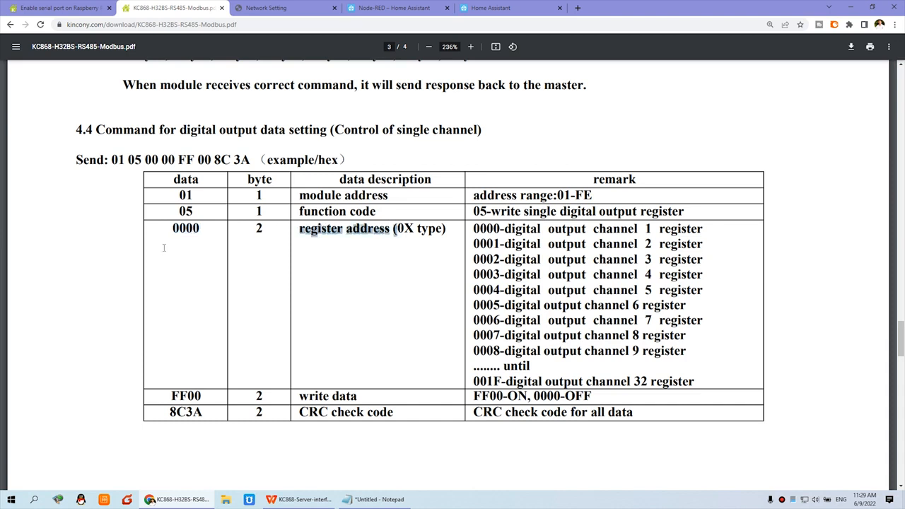
click(180, 234)
double_click(186, 228)
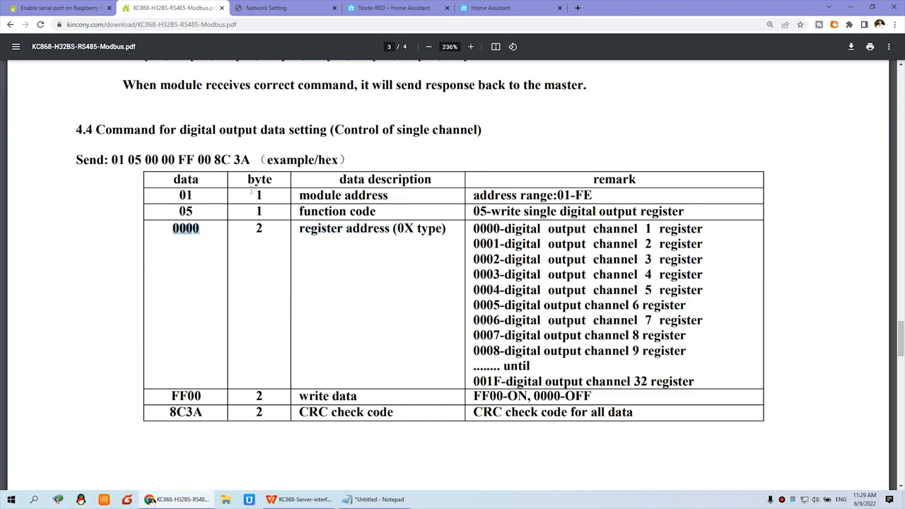
Step: Back in Node-RED, set the Modbus Write node's address to 0 and save the node
click(394, 8)
click(590, 194)
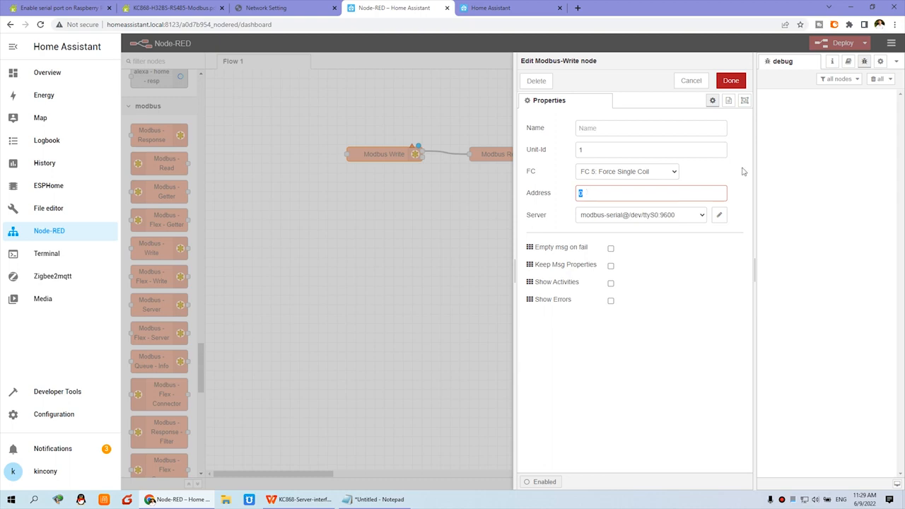
click(733, 81)
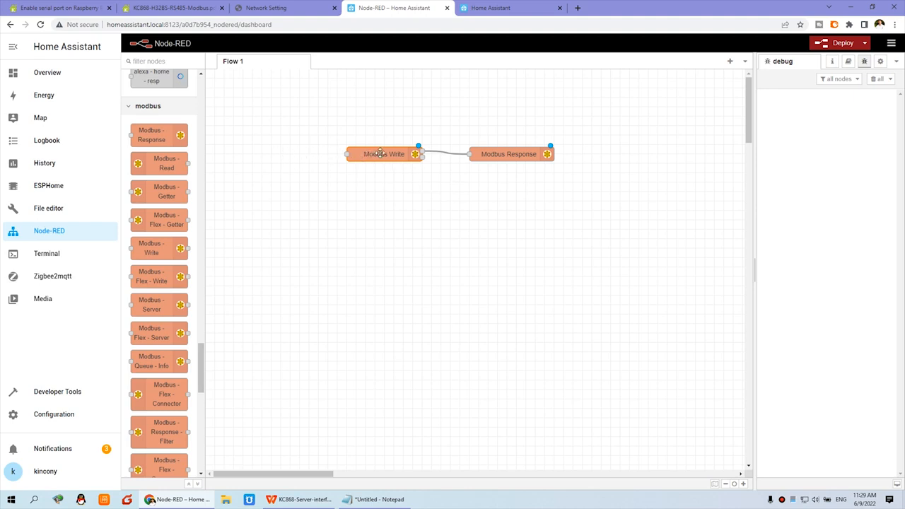
Step: Add two inject nodes to Flow 1, one above the other, before the Modbus Write node
drag(201, 364, 216, 154)
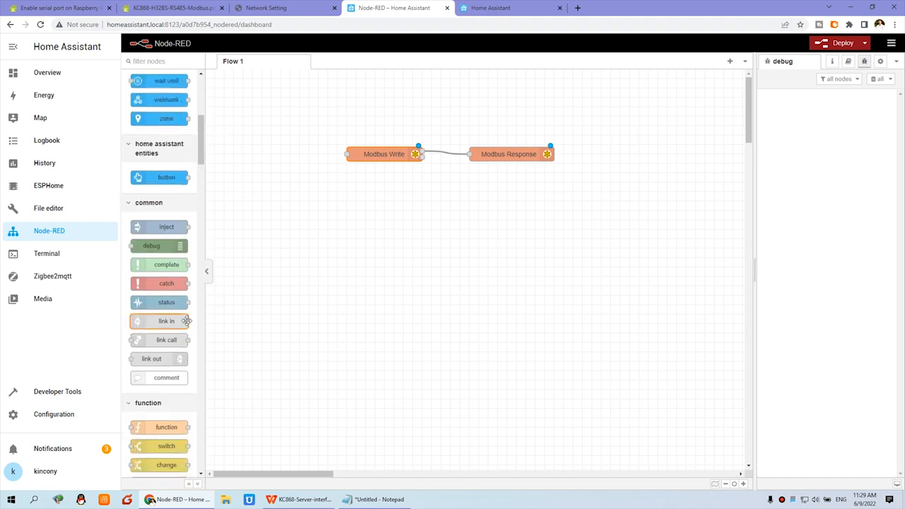
drag(163, 227, 262, 127)
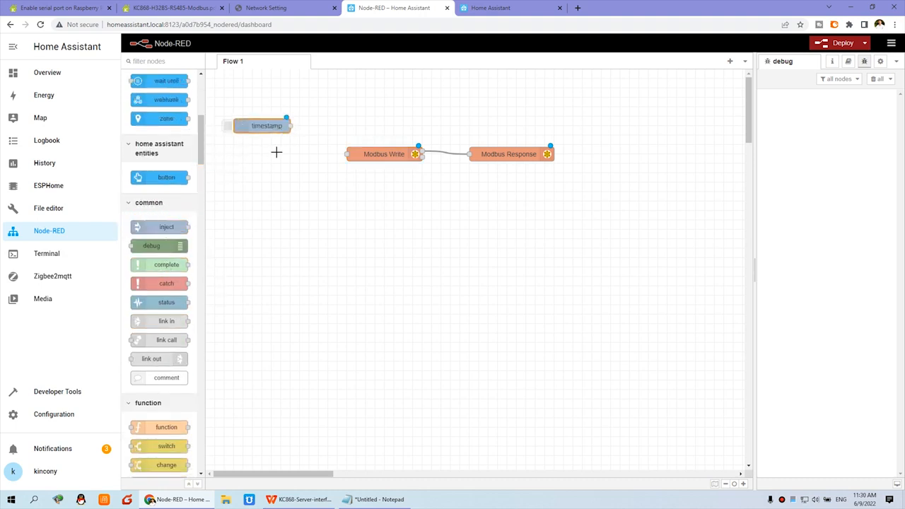
drag(163, 227, 275, 166)
Step: Configure the upper inject node with number payload 1 and no topic, and wire it to the Modbus Write input
double_click(272, 126)
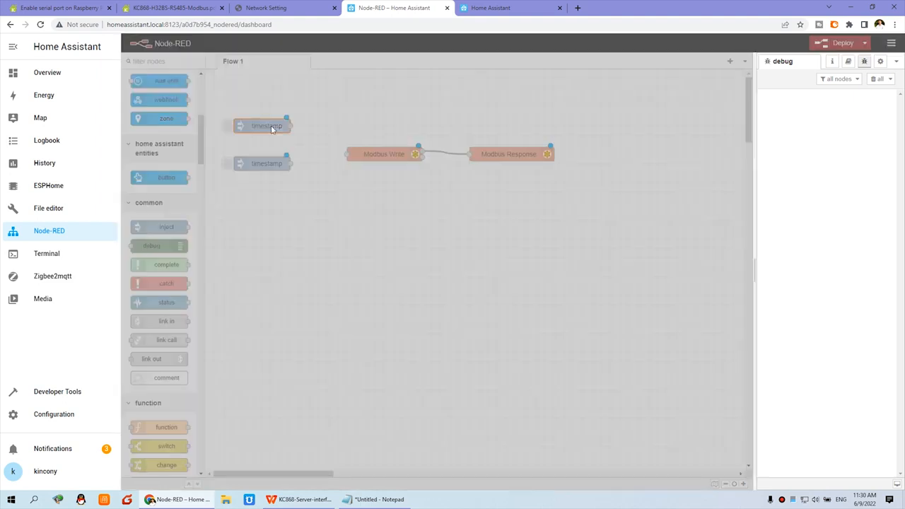
click(590, 156)
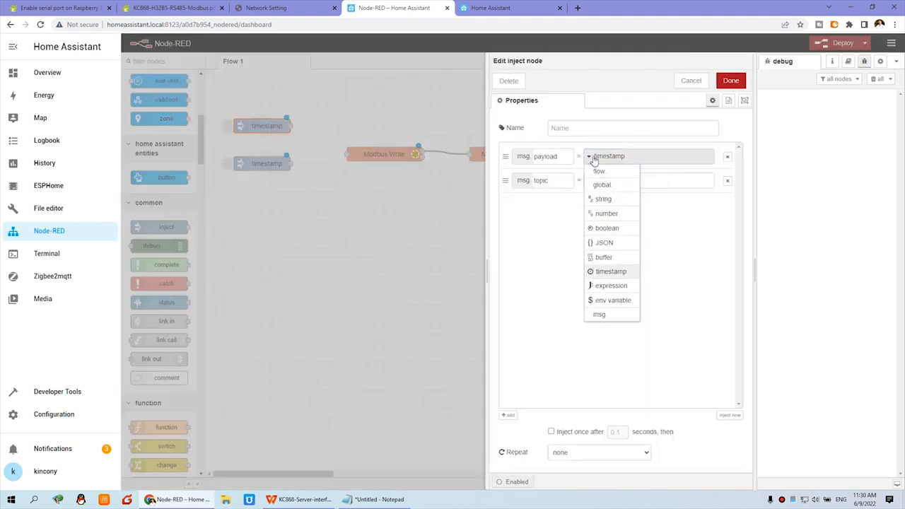
click(606, 215)
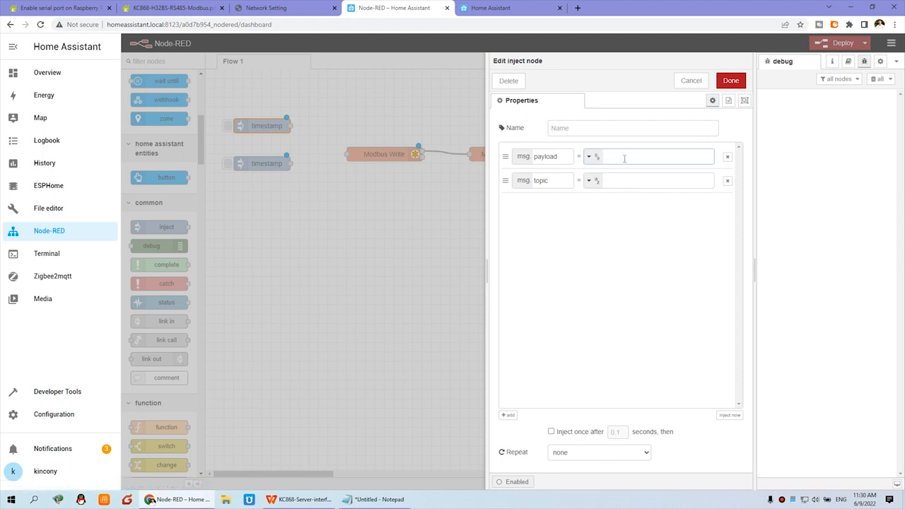
click(727, 180)
click(732, 81)
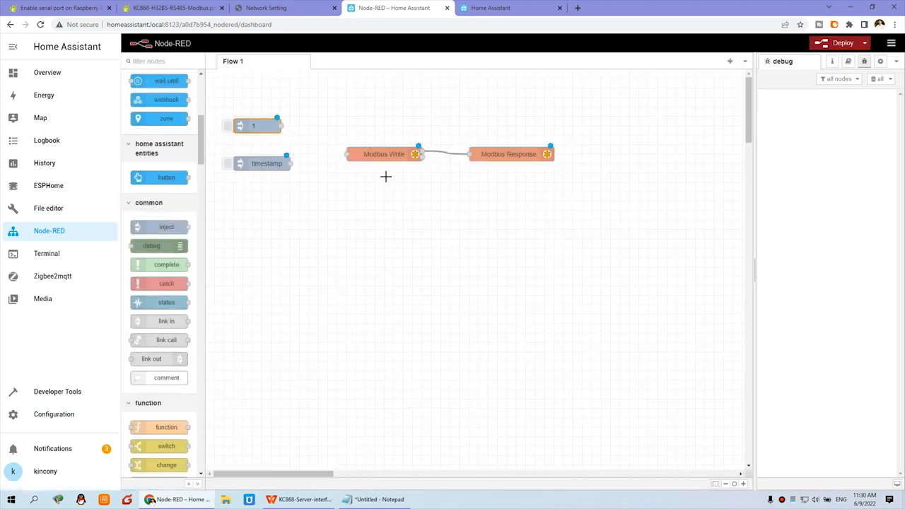
drag(281, 126, 347, 155)
Step: Configure the lower inject node with number payload 0 and no topic, and wire it to the Modbus Write input
double_click(263, 165)
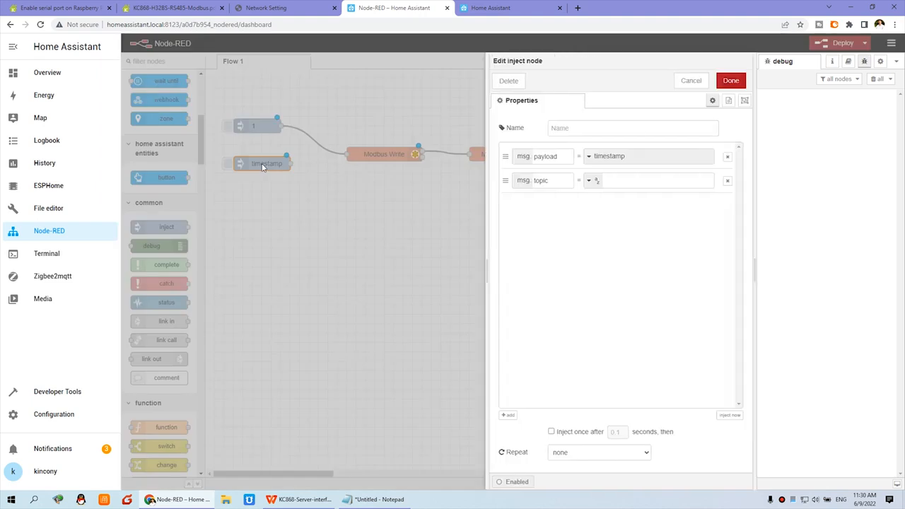
click(588, 157)
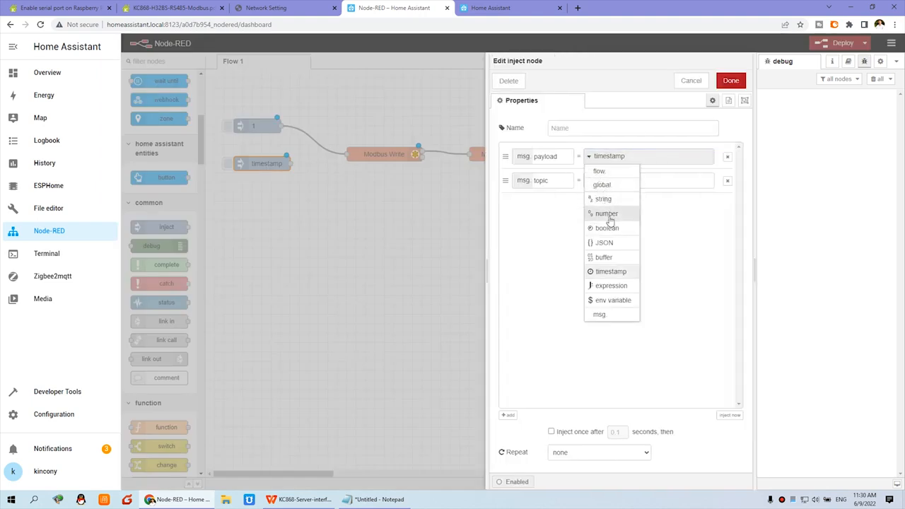
click(608, 215)
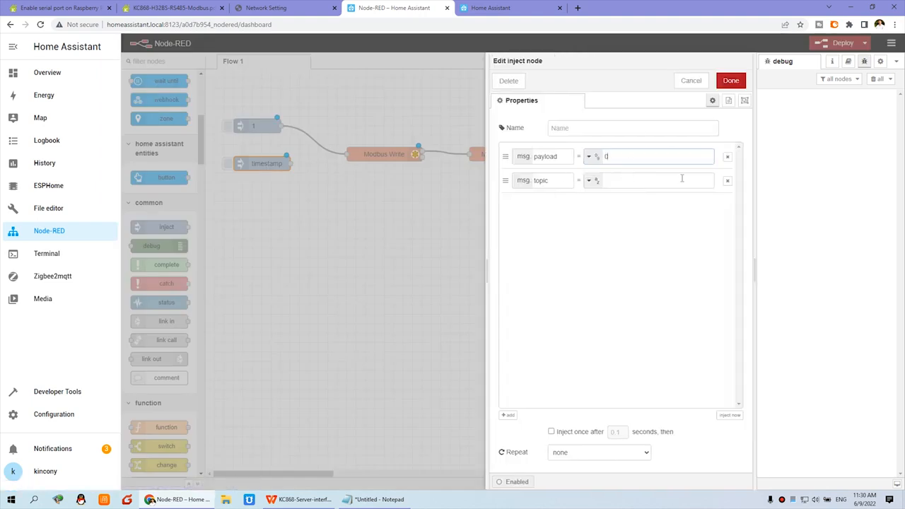
text(0)
click(727, 181)
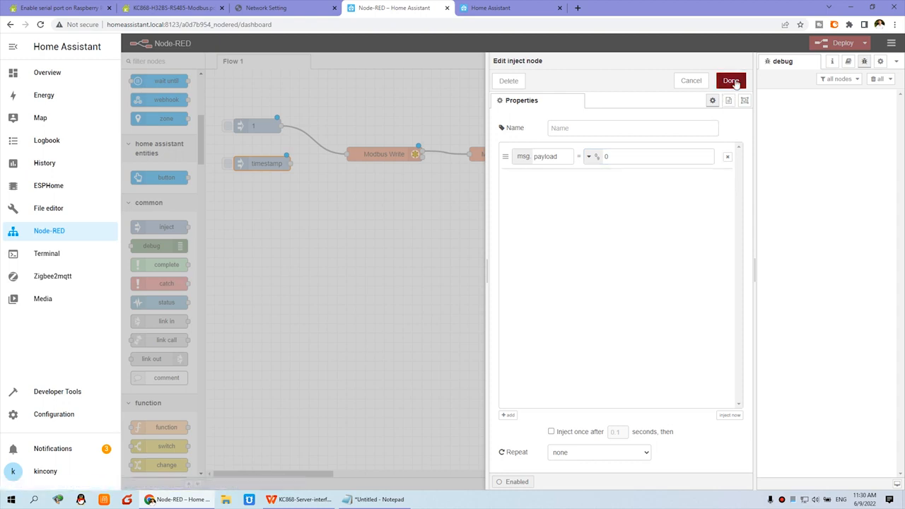
click(731, 80)
drag(281, 163, 347, 154)
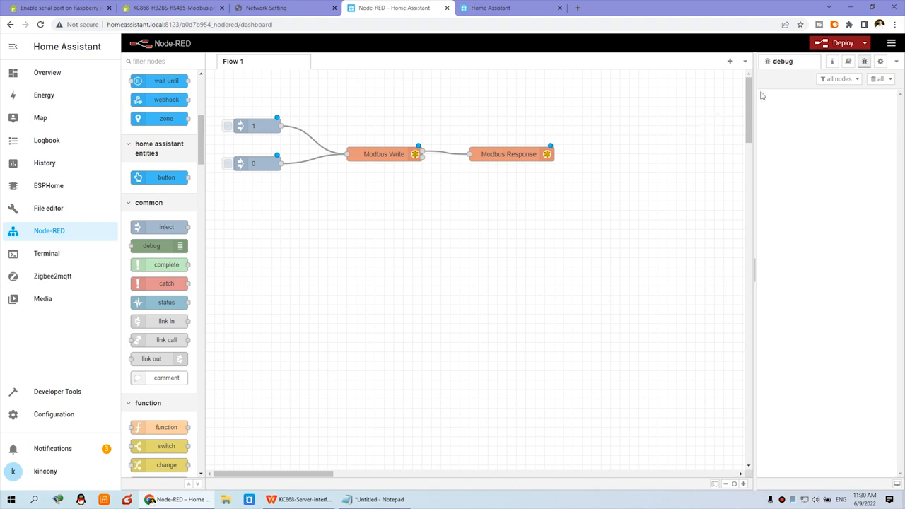
Step: Deploy the flow and test the relay by injecting payload 1, followed by payload 0
click(843, 42)
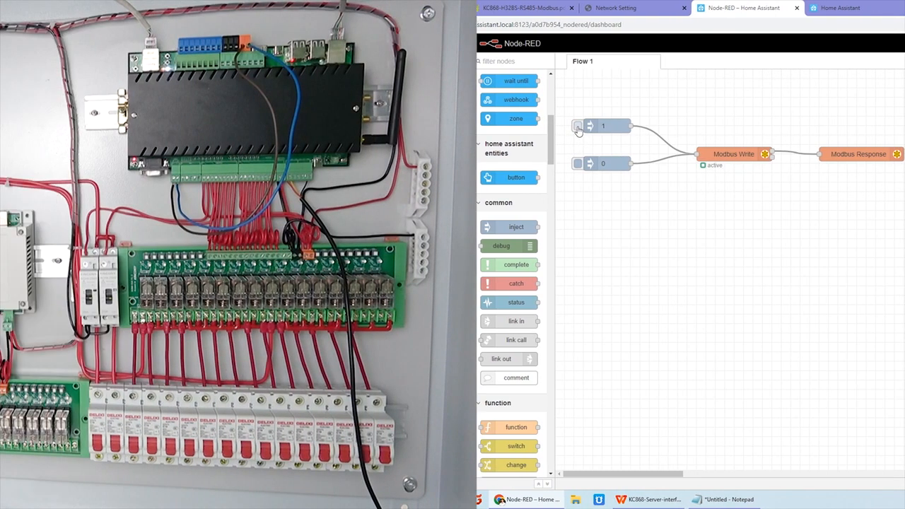
click(228, 126)
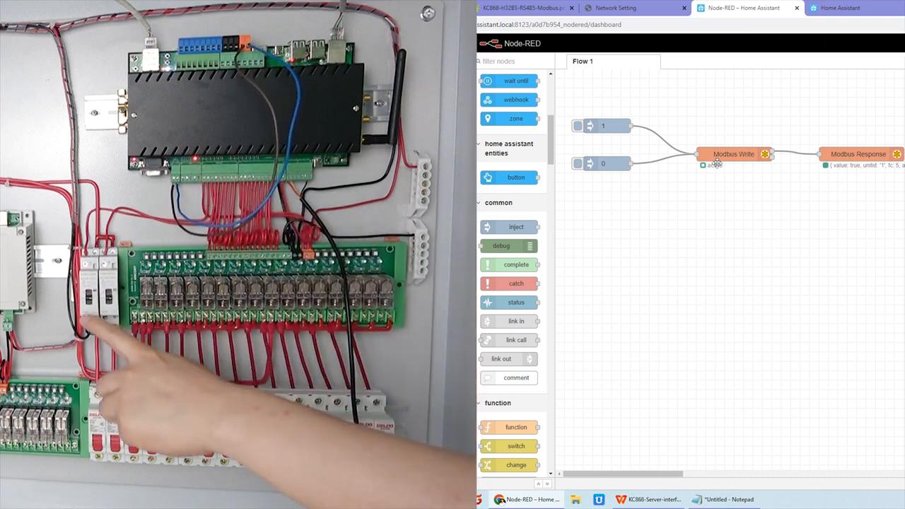
click(578, 165)
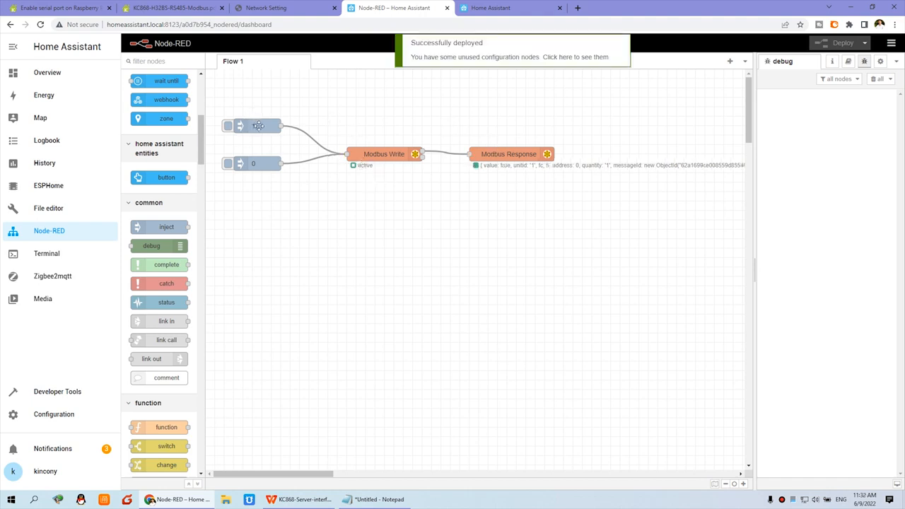
Step: Change the upper inject node's payload to boolean true and save the node
double_click(258, 125)
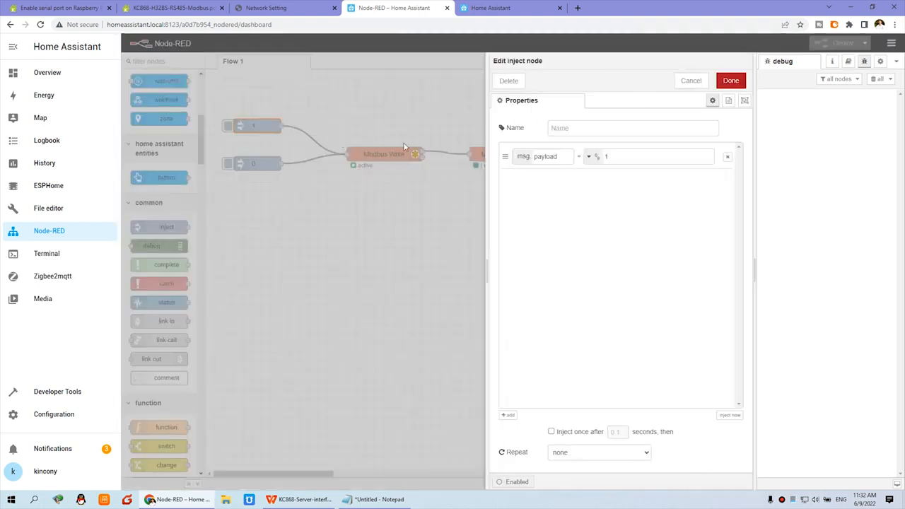
click(591, 156)
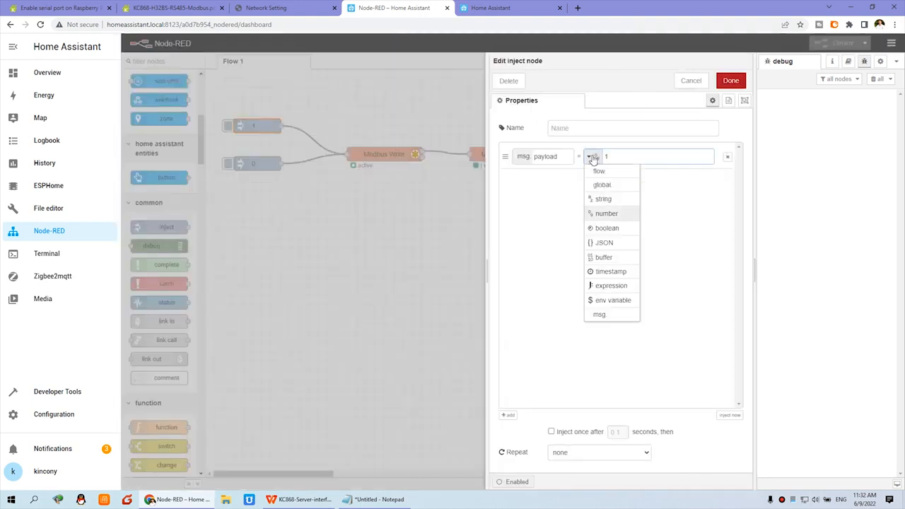
click(609, 229)
click(735, 80)
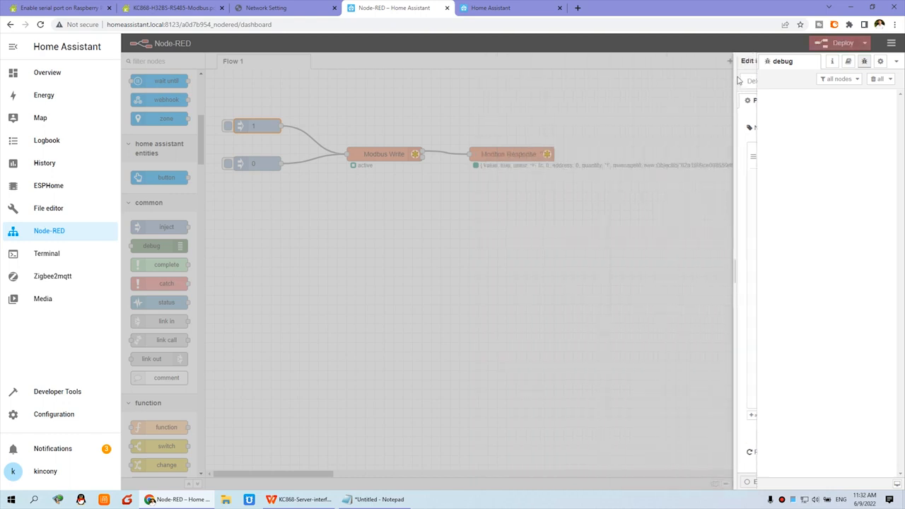
Step: Change the lower inject node's payload to boolean false and save the node
double_click(253, 163)
click(598, 156)
click(611, 229)
click(683, 158)
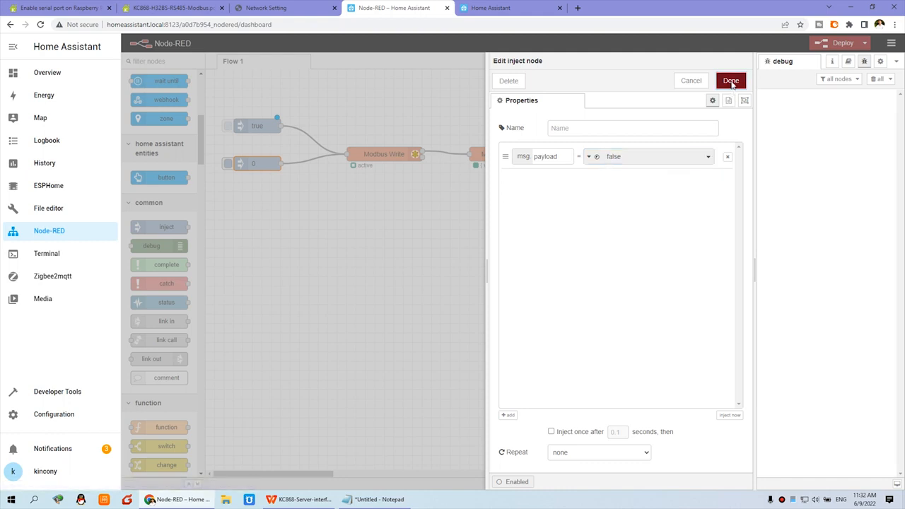
click(731, 80)
Step: Deploy the updated flow and test the relay by alternately injecting true and false twice
click(835, 43)
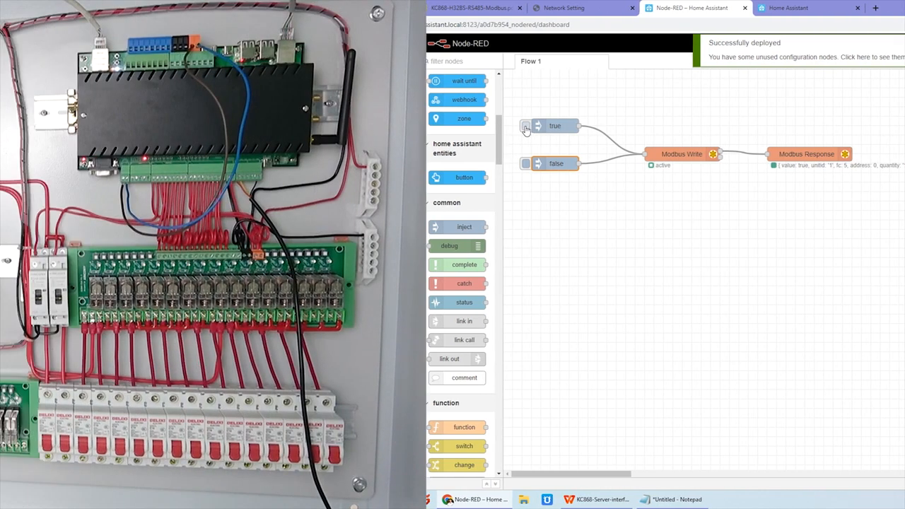
click(227, 128)
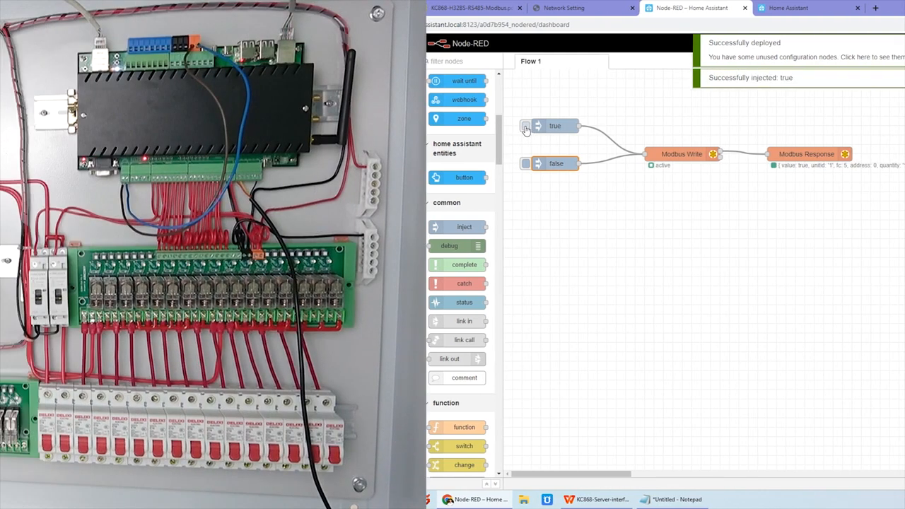
click(525, 164)
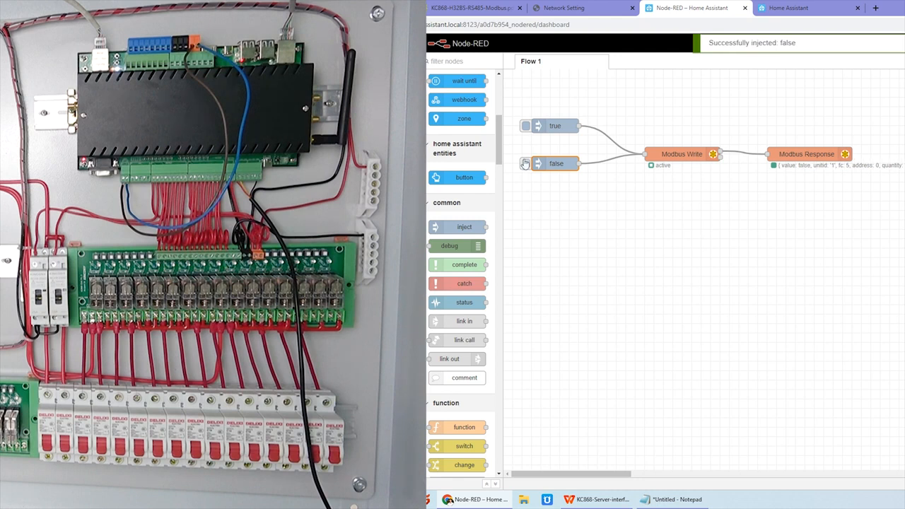
click(536, 127)
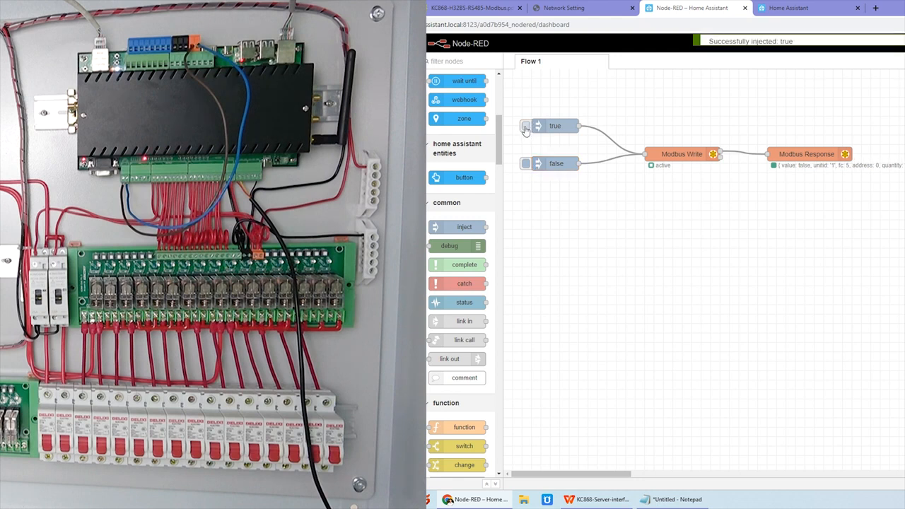
click(525, 164)
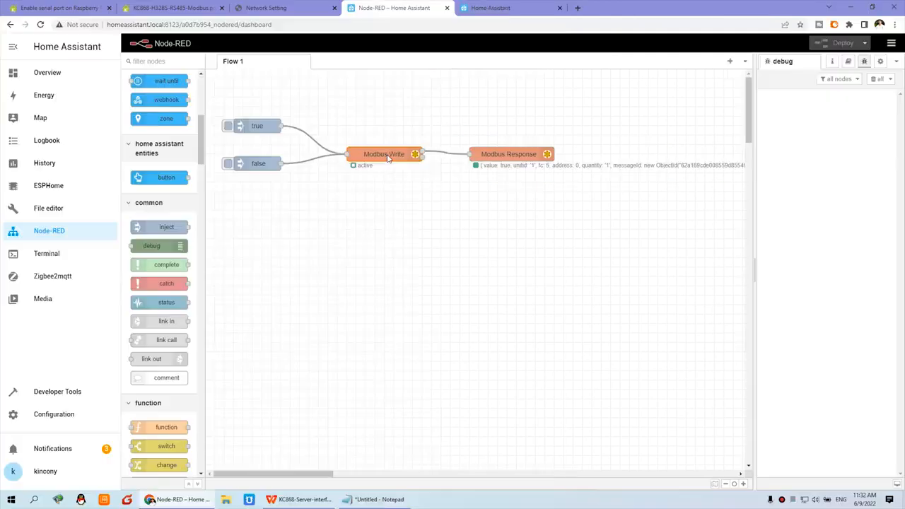
Step: Set the Modbus Write node's address to 2 and save the node
double_click(688, 157)
drag(592, 193, 568, 200)
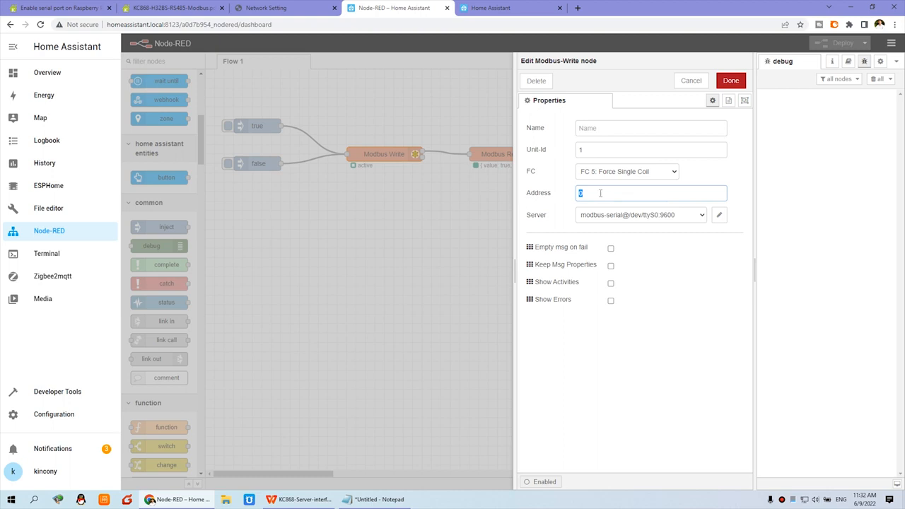
click(730, 81)
Step: Redeploy the flow and inject true, followed by false, to test the relay at address 2
click(837, 44)
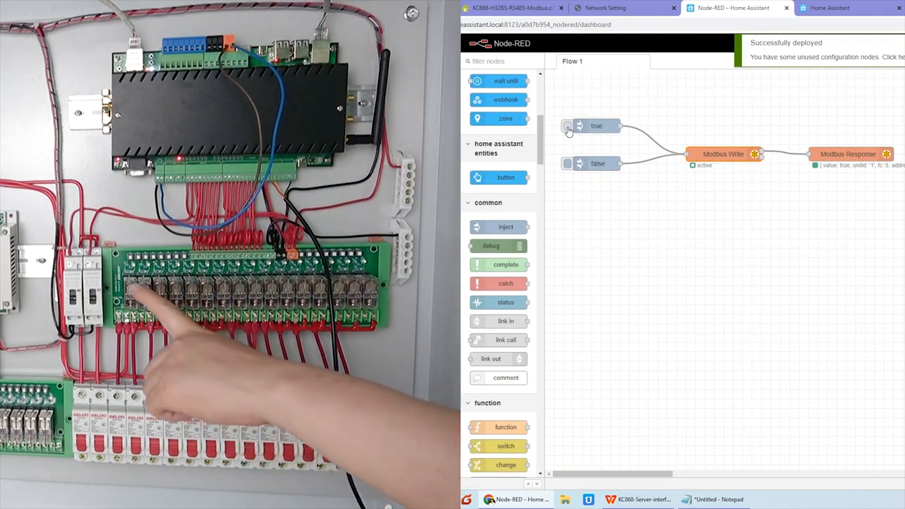
click(568, 127)
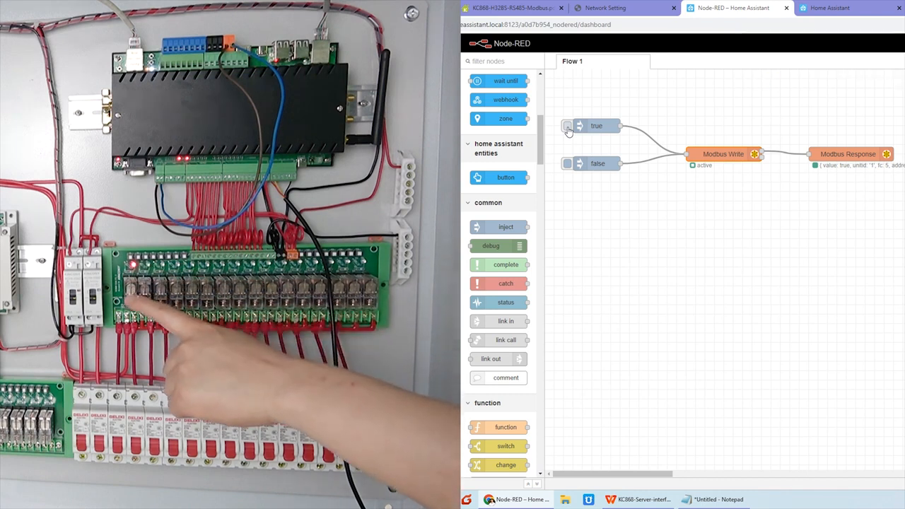
click(568, 164)
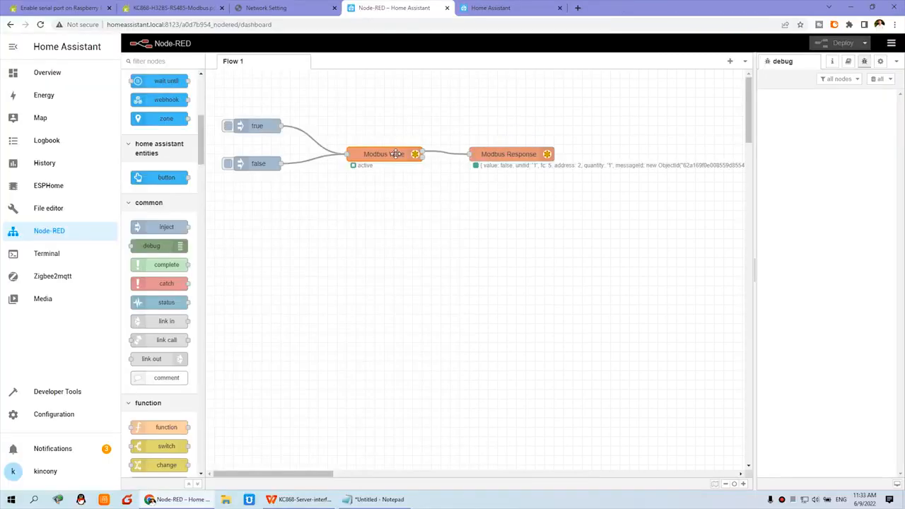
double_click(396, 154)
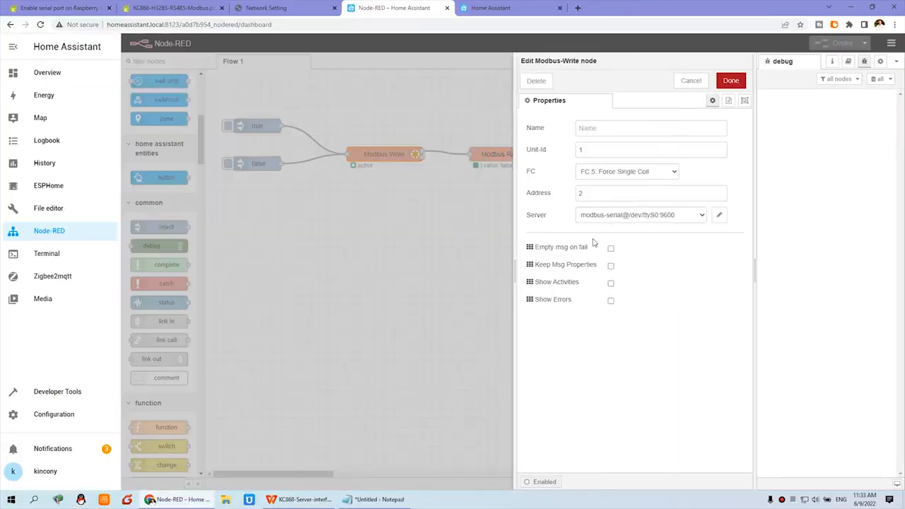
click(578, 194)
click(692, 82)
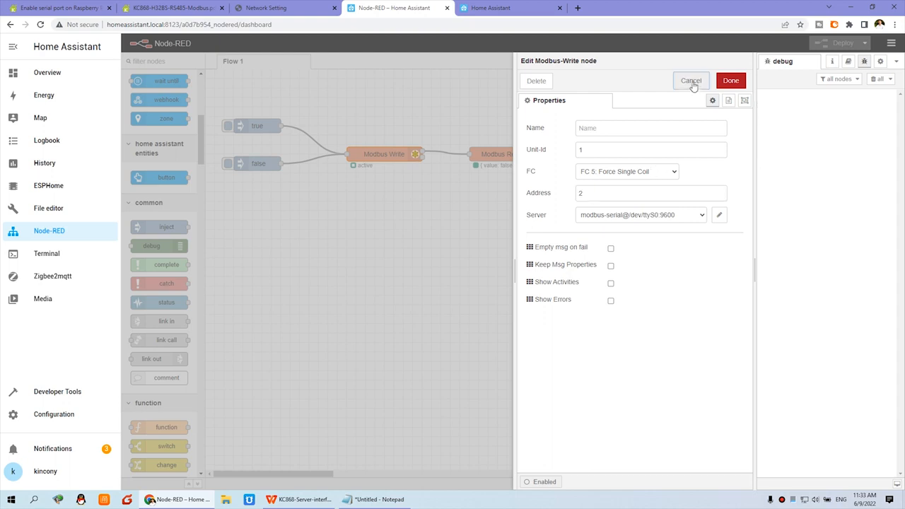